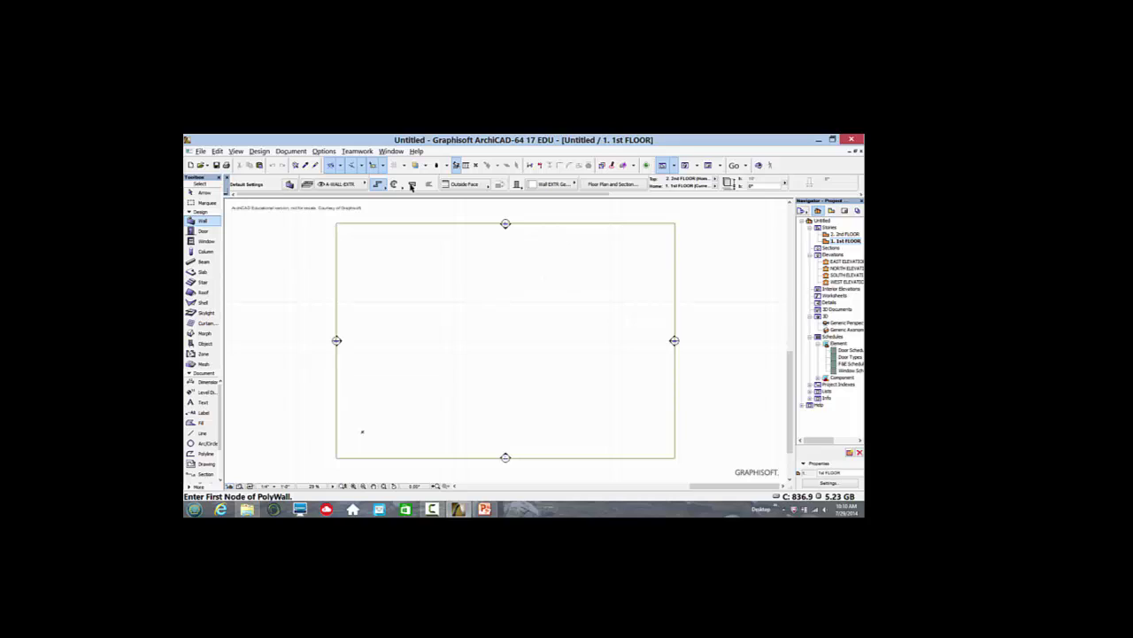
Create a new project from the ArchiCAD 17 Residential Template with the Standard Profile 17 work environment
click(203, 152)
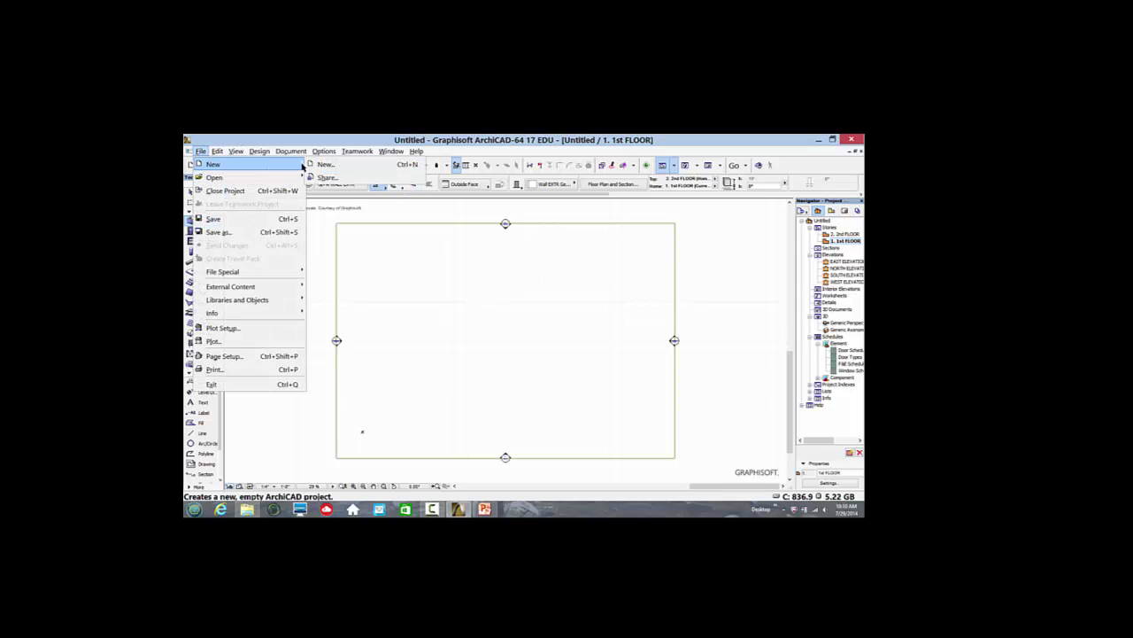
click(320, 165)
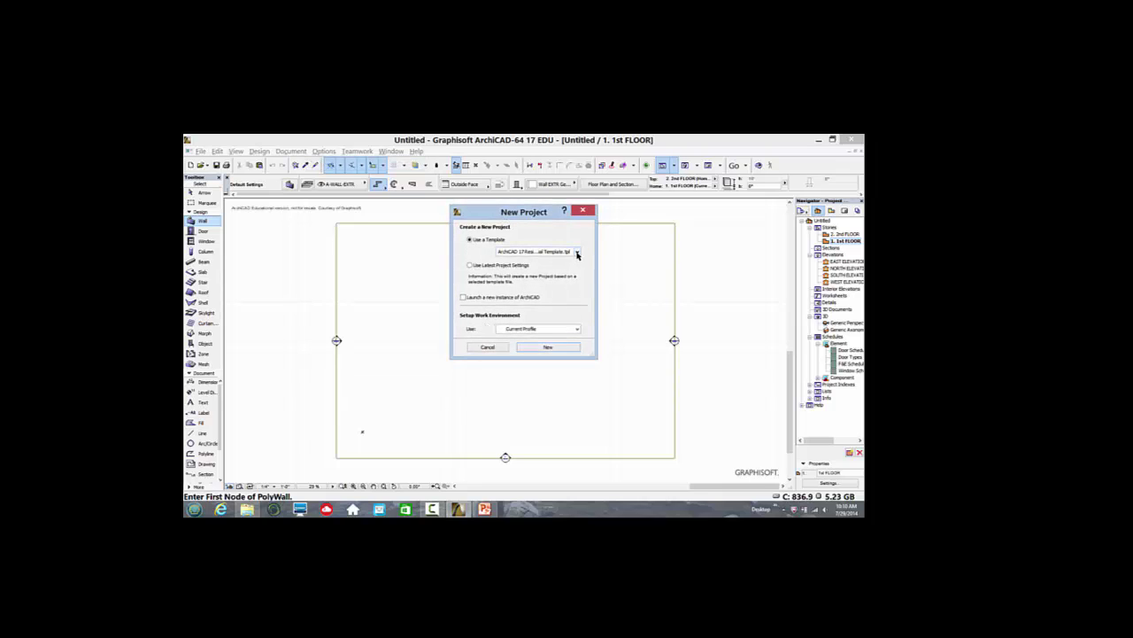
click(578, 253)
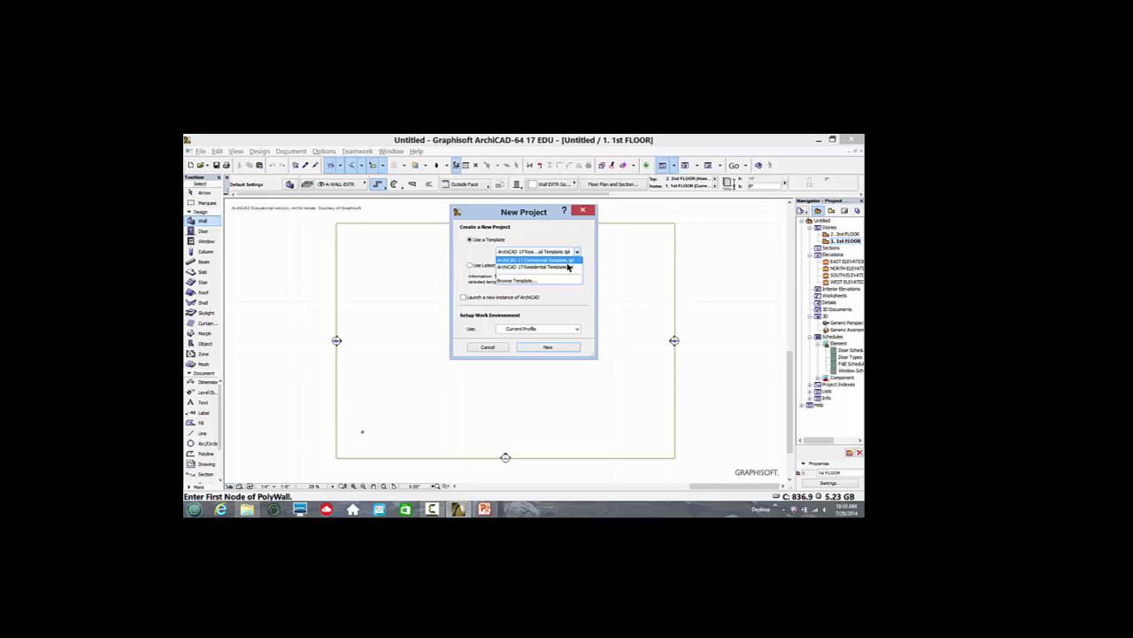
click(567, 268)
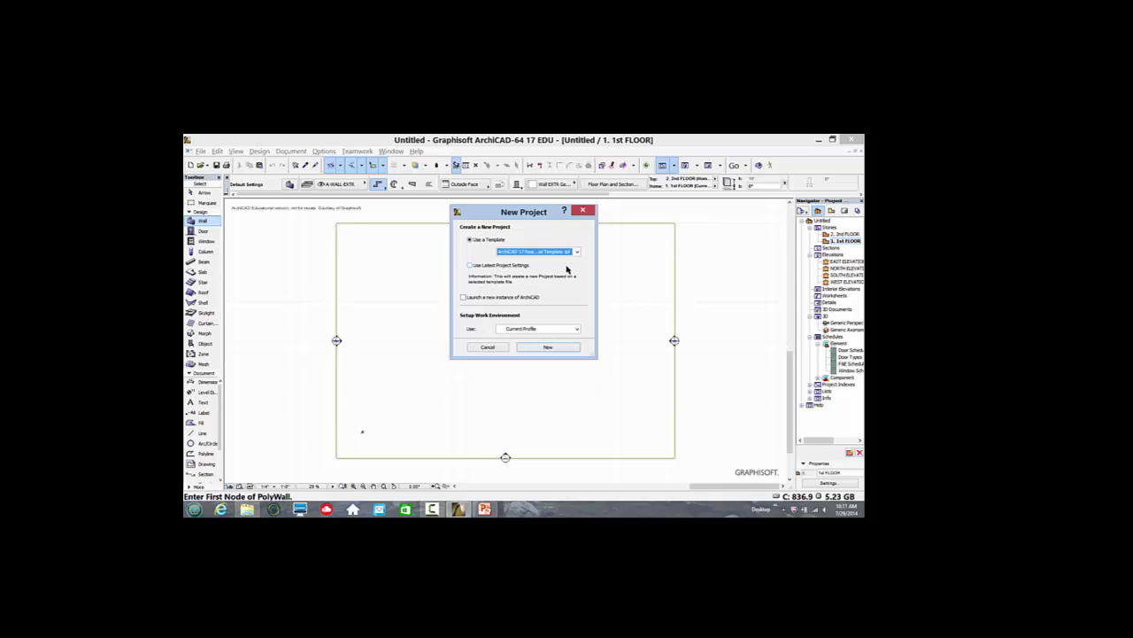
click(578, 329)
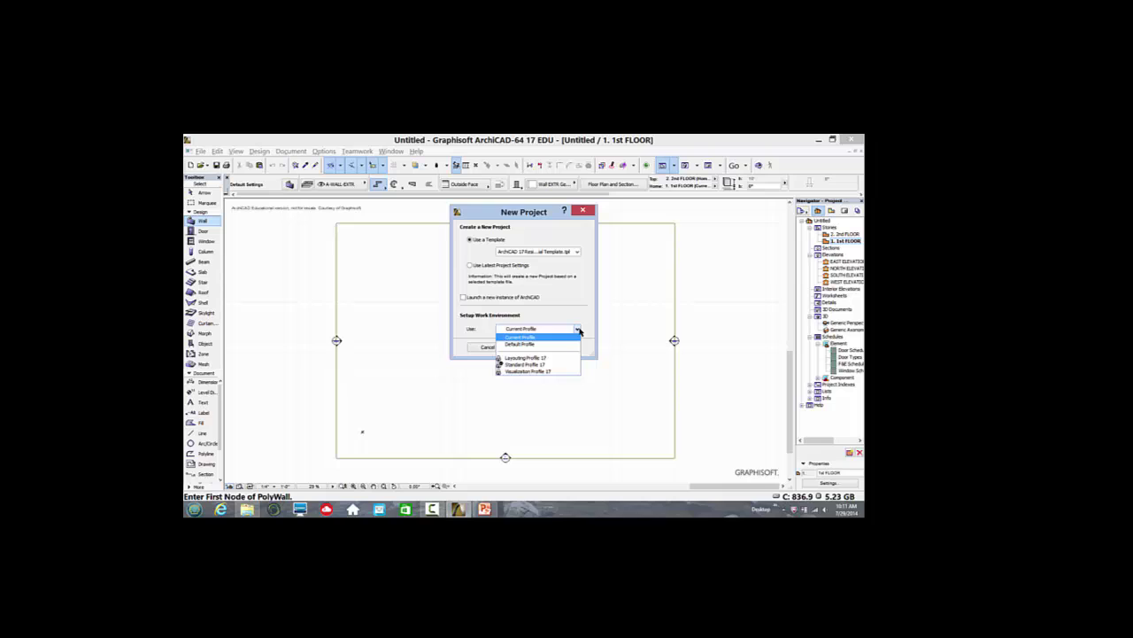
click(532, 366)
click(563, 349)
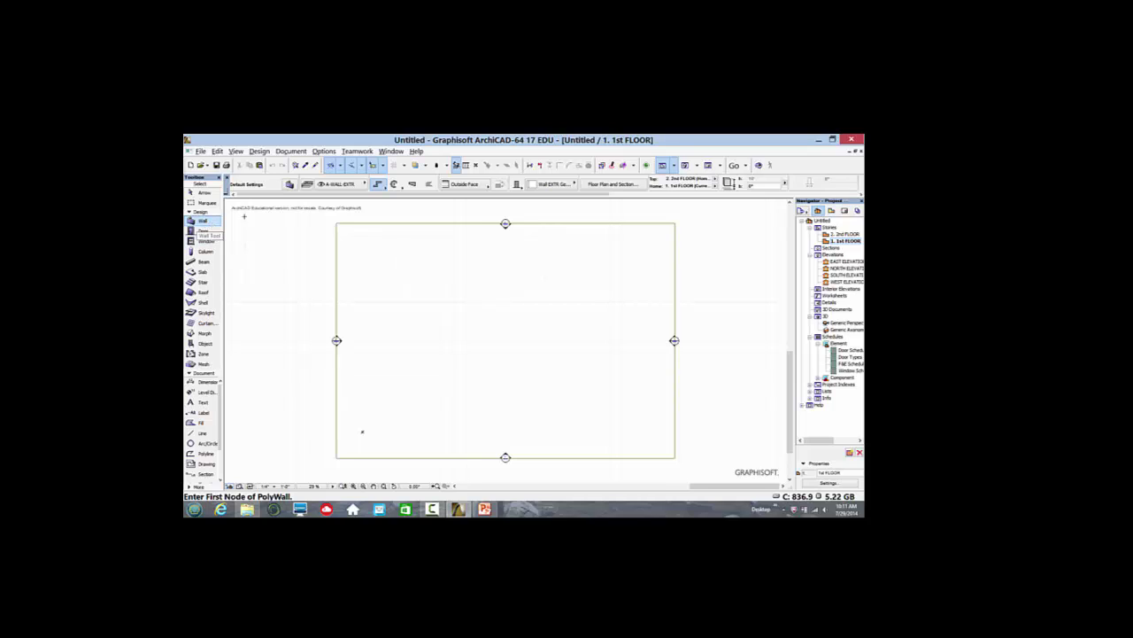
Draw a closed rectangle of chained exterior walls, about 40' by 20', near the middle of the 1st floor plan
click(381, 185)
click(413, 185)
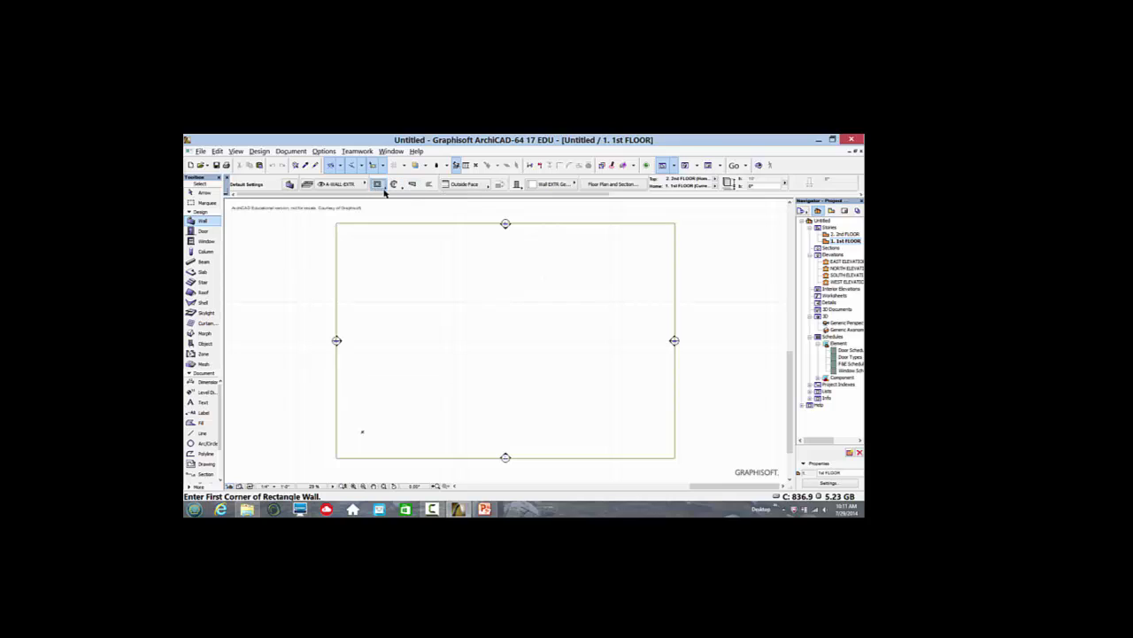
click(382, 186)
click(402, 184)
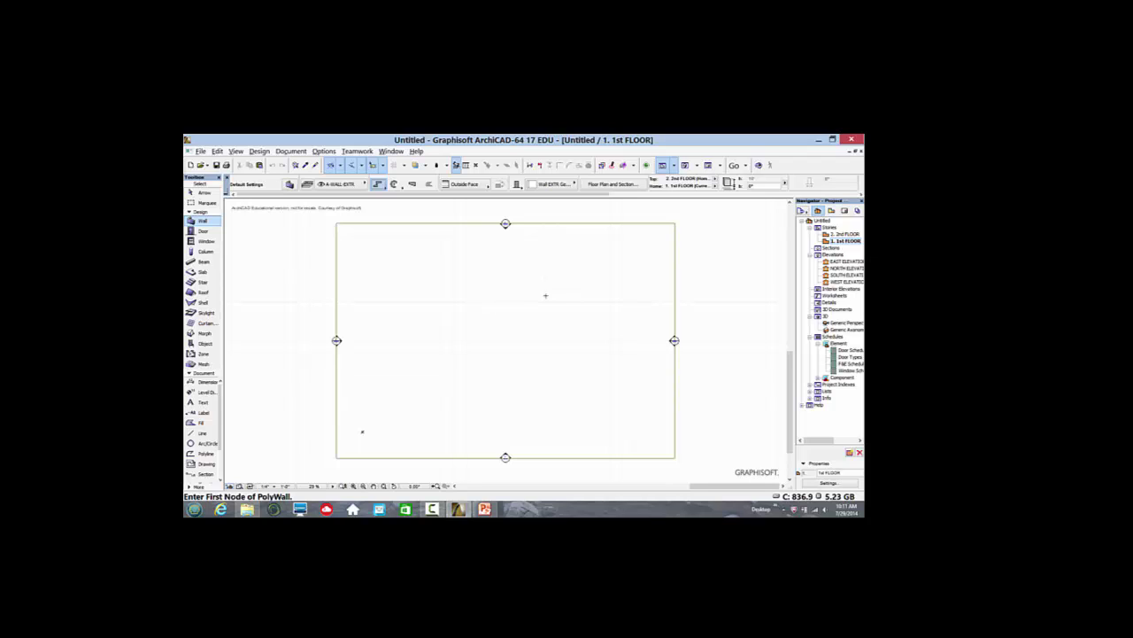
click(575, 294)
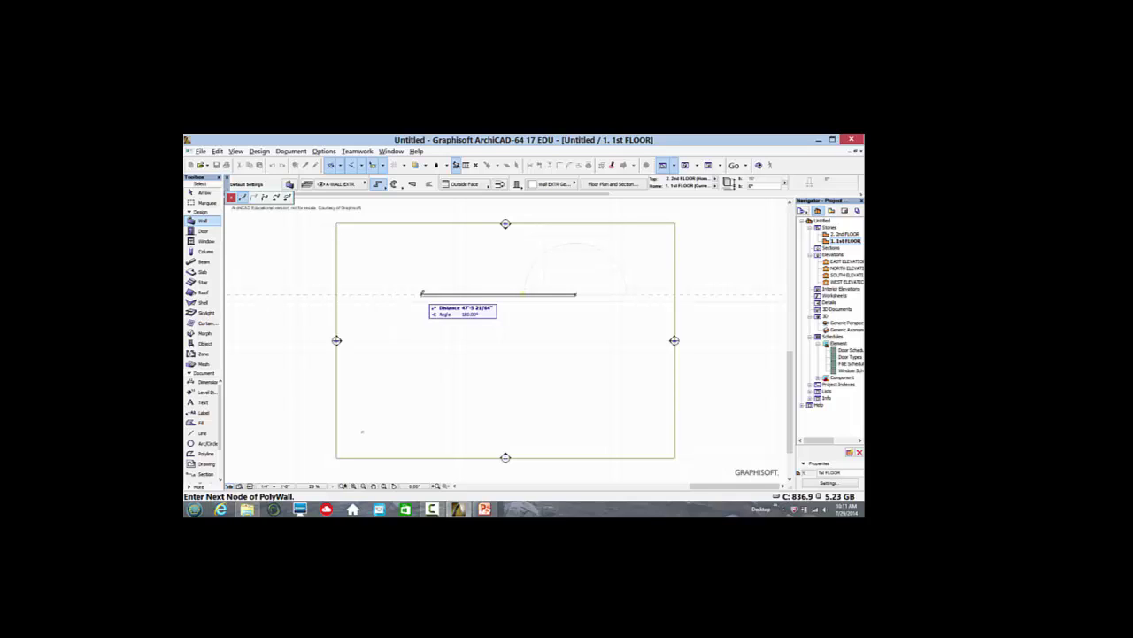
click(446, 294)
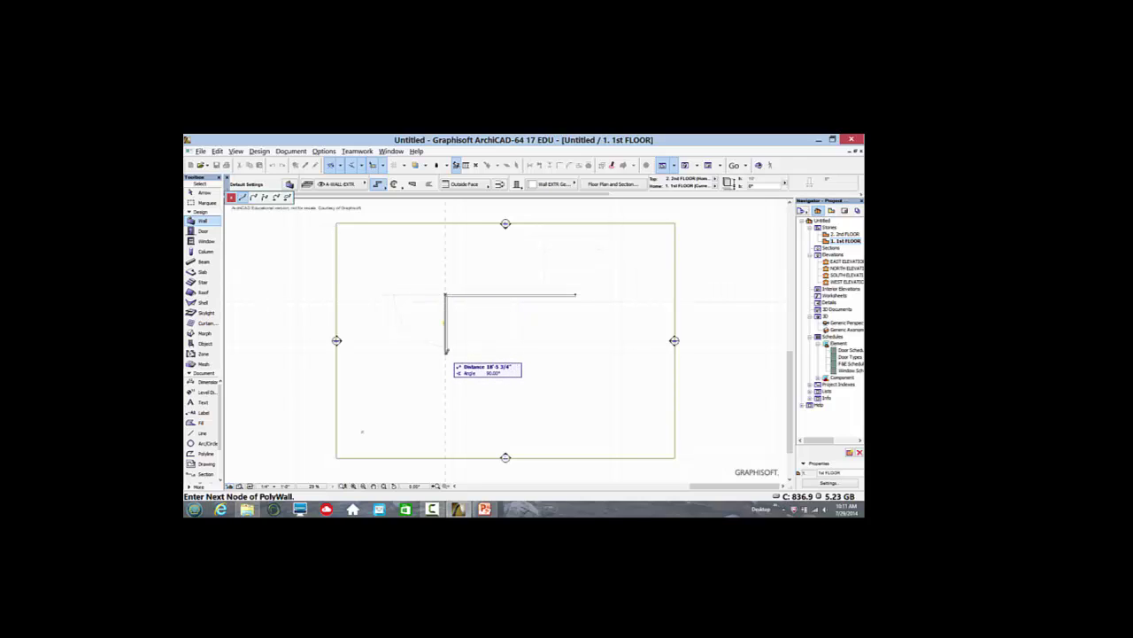
click(445, 359)
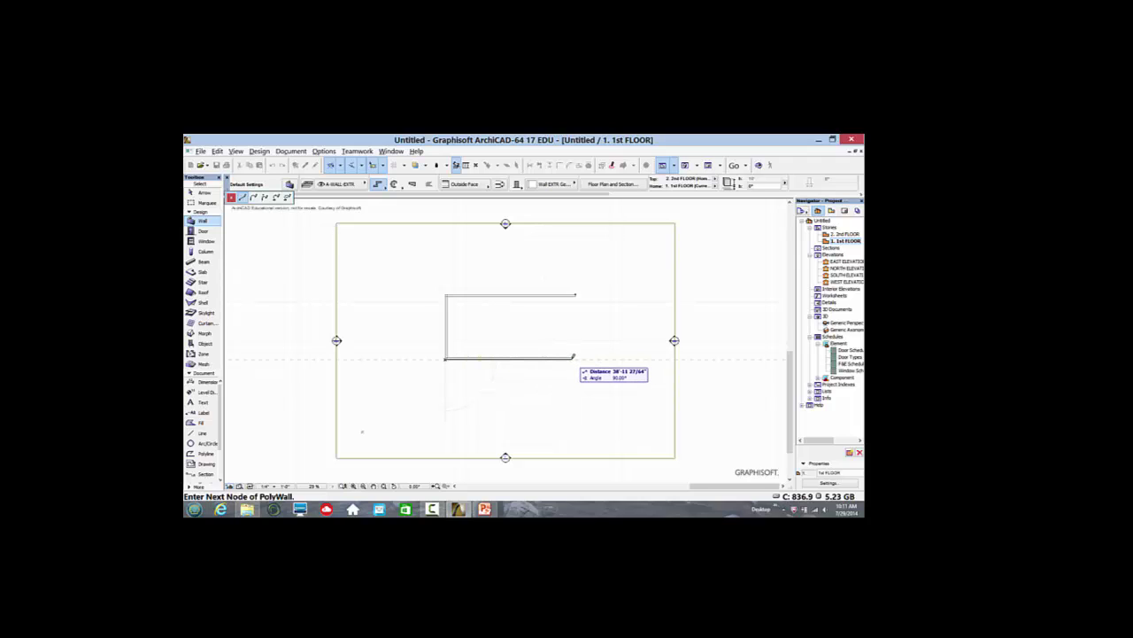
click(575, 357)
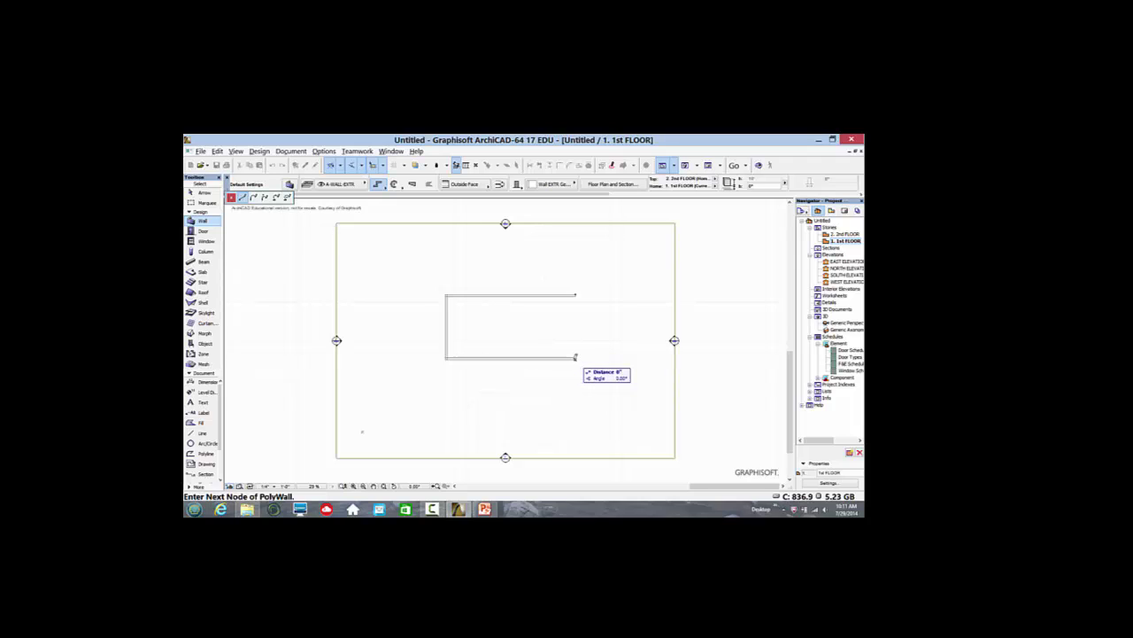
click(577, 292)
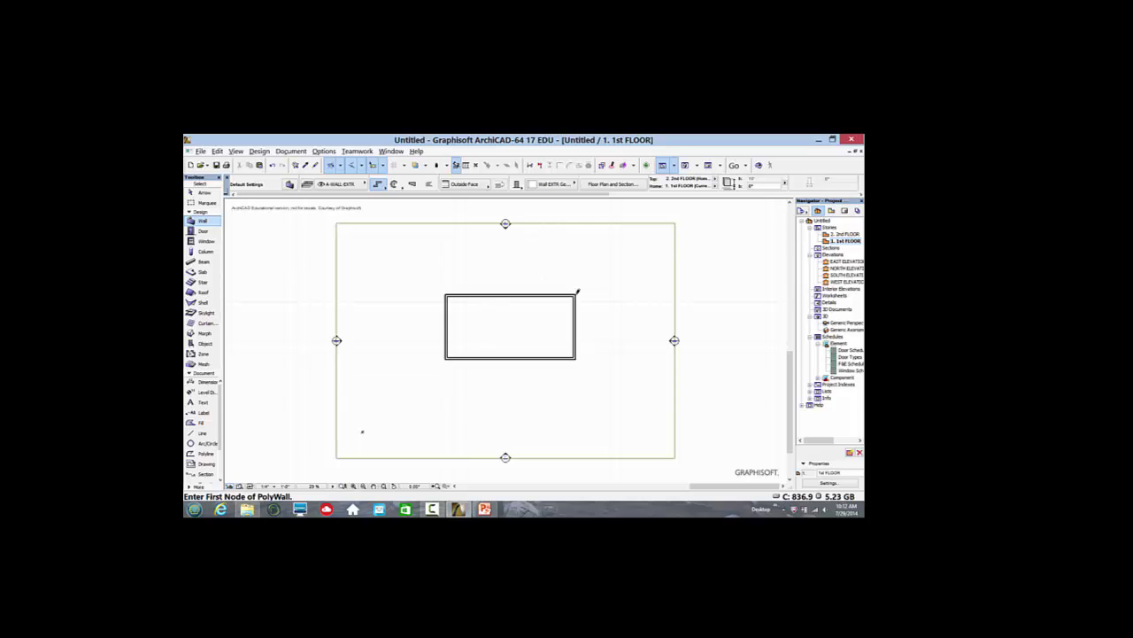
key(super+c)
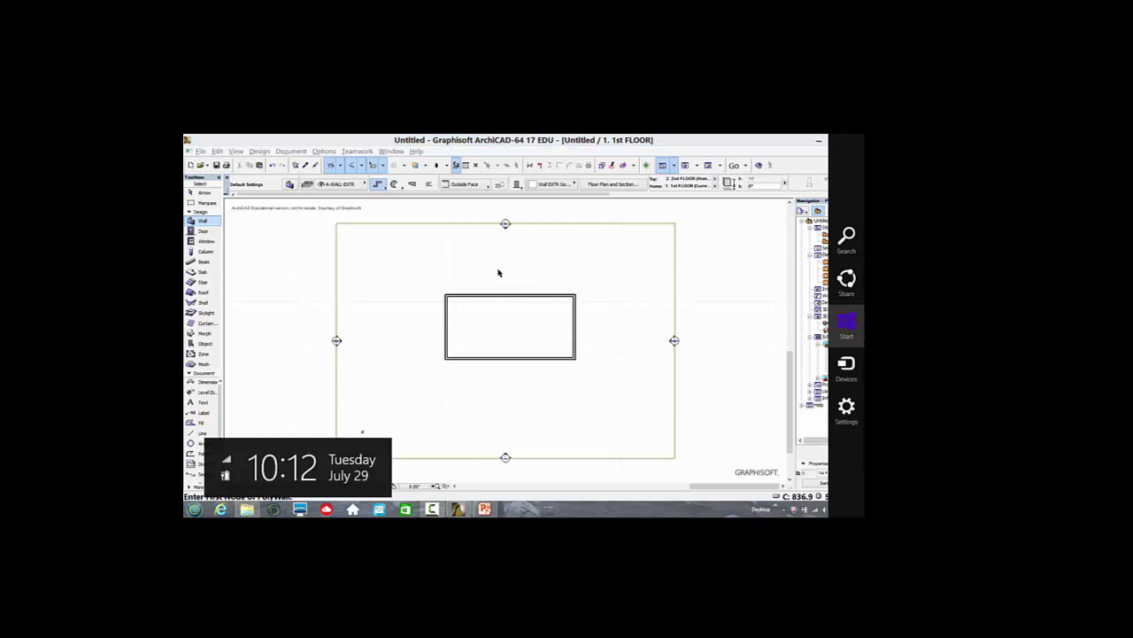
key(Escape)
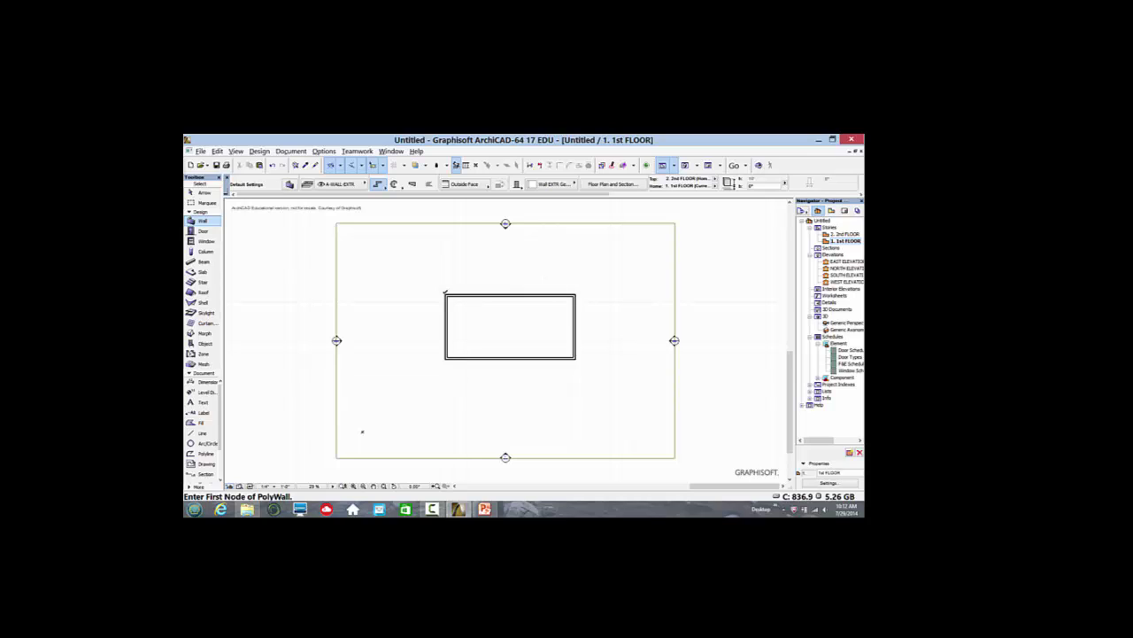
Start a chained wall on the rectangle's upper wall, 10' in from its left corner, with the reference line on the Inside Face
key(x)
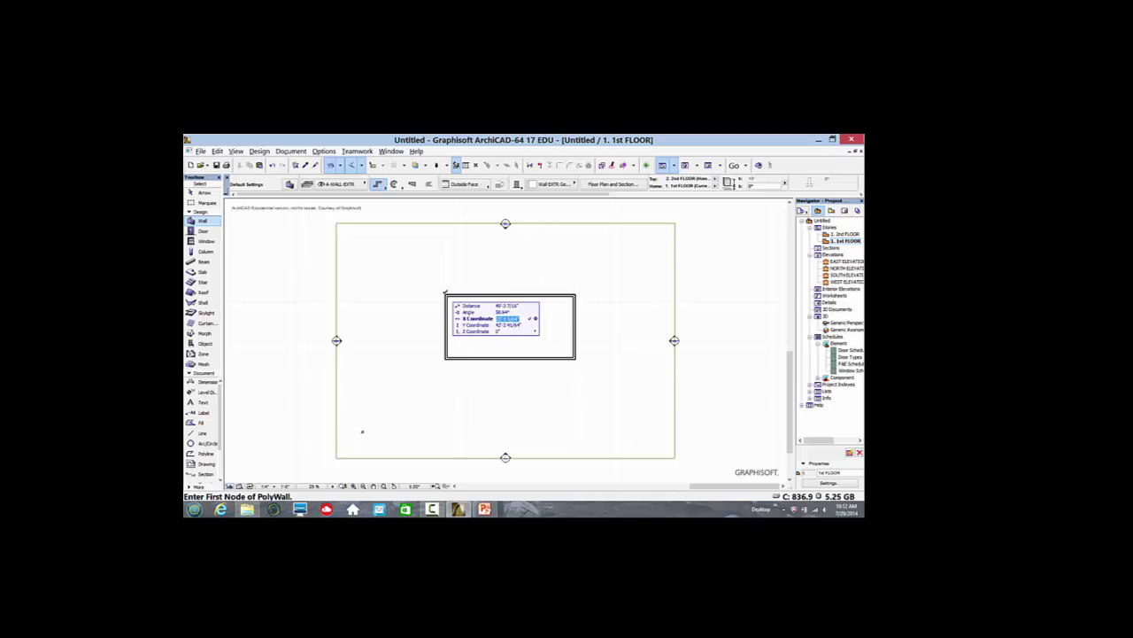
text(10+)
key(Return)
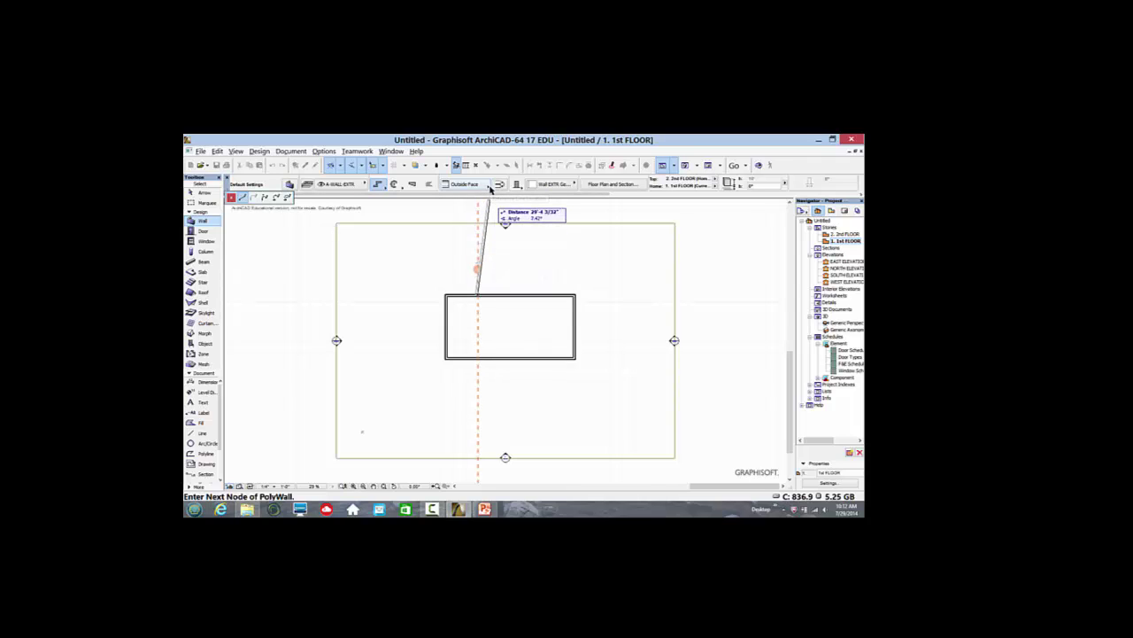
click(490, 186)
click(512, 205)
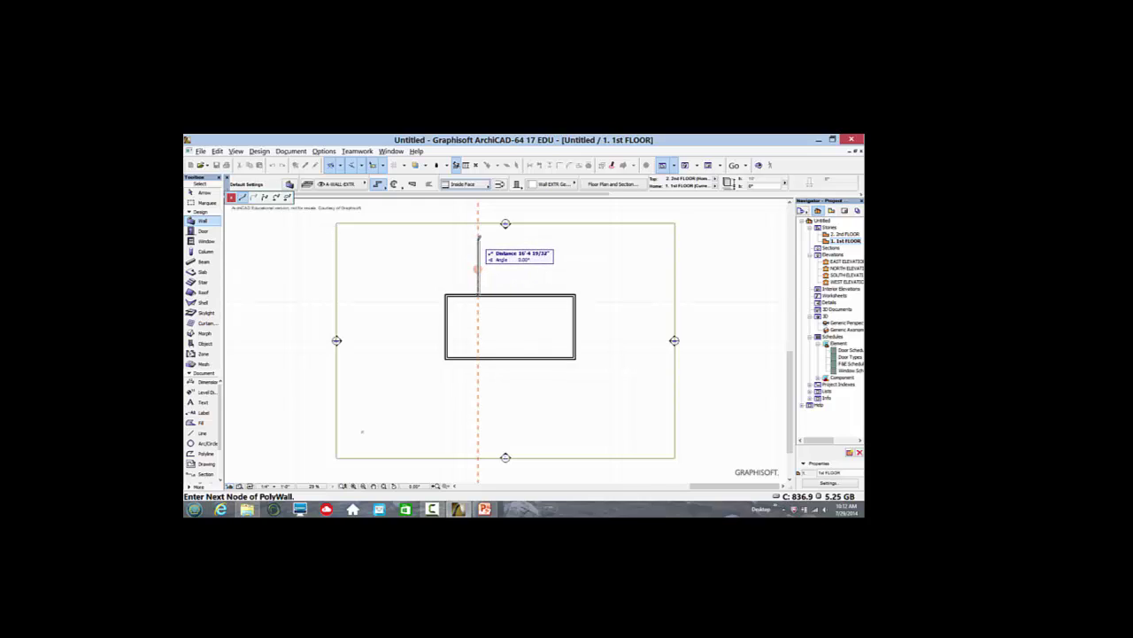
Draw three annex walls: about 15' up, 20' across to the right, and 15' back down to the main rectangle
click(478, 244)
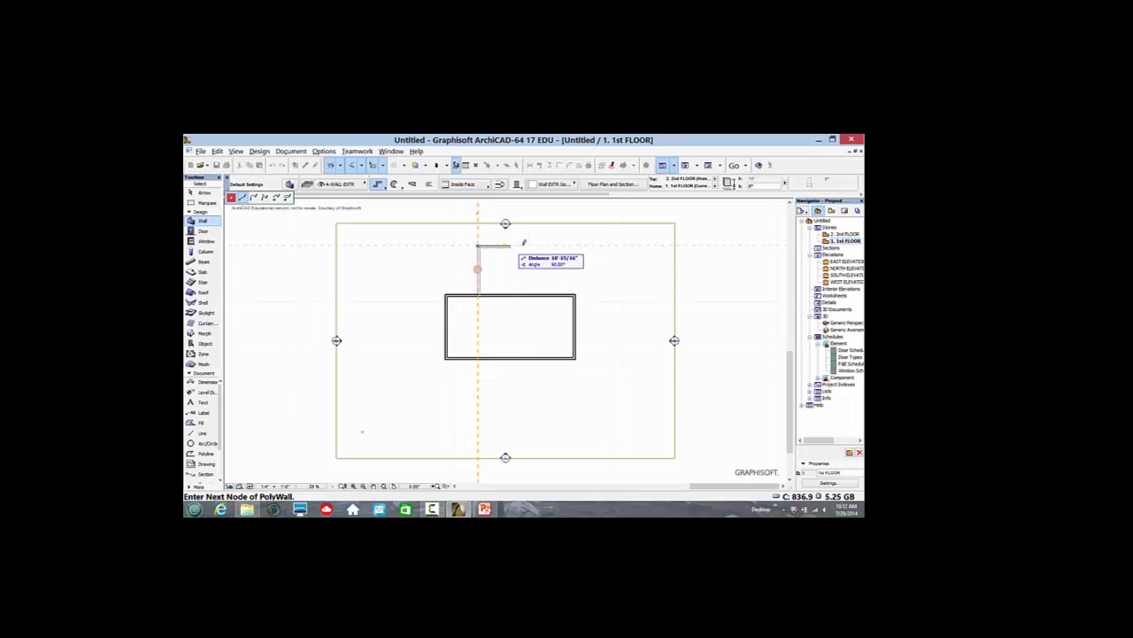
text(20)
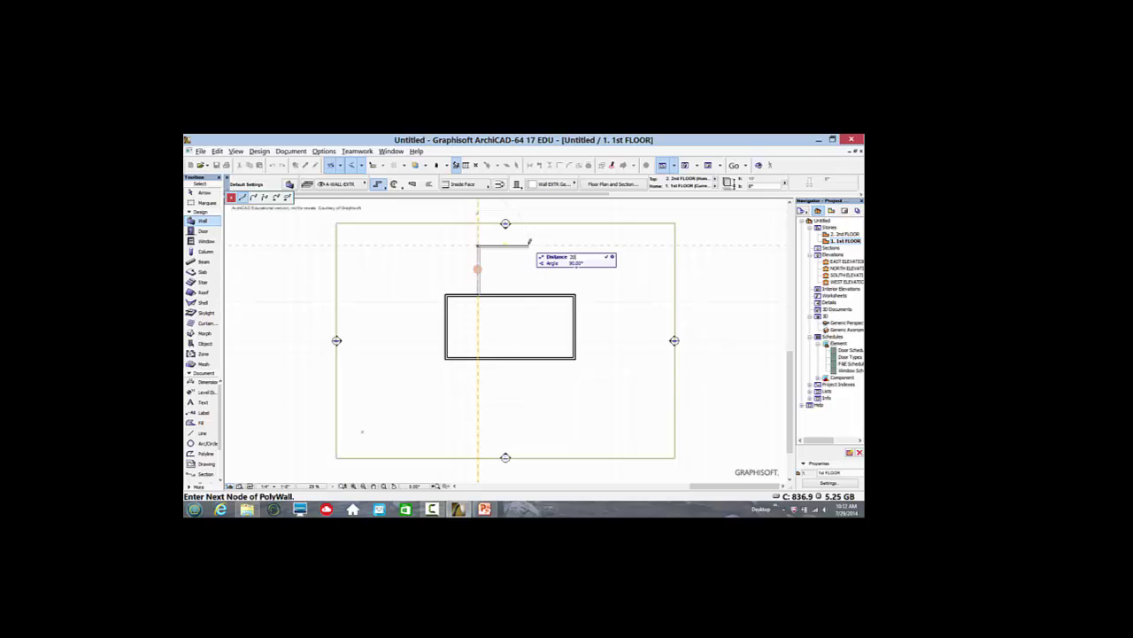
key(Return)
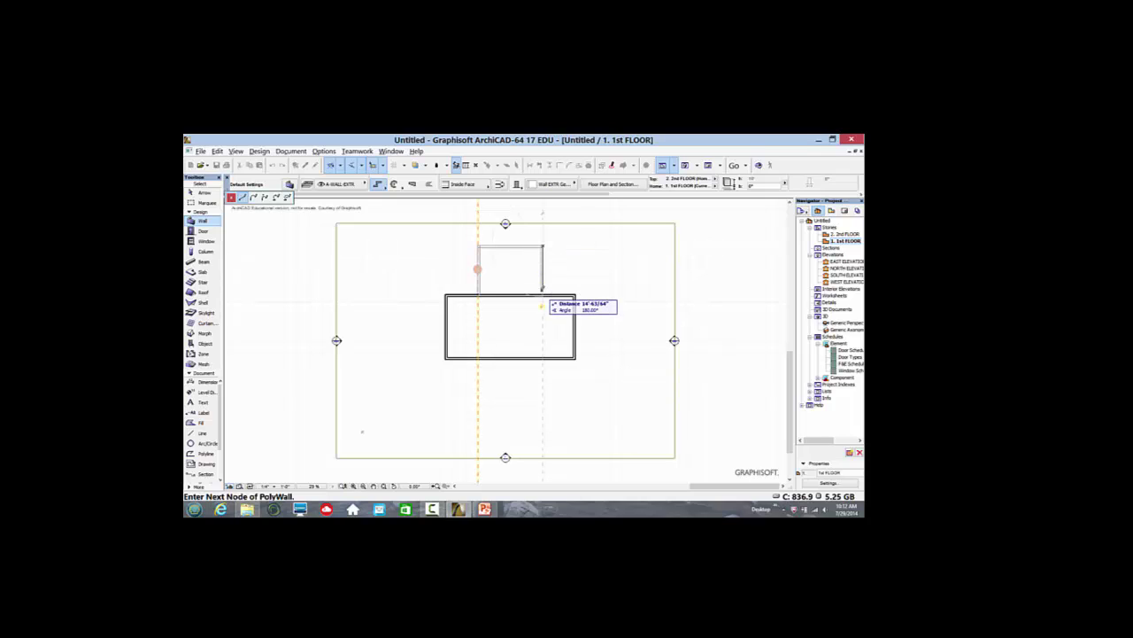
text(15)
key(Return)
key(Return)
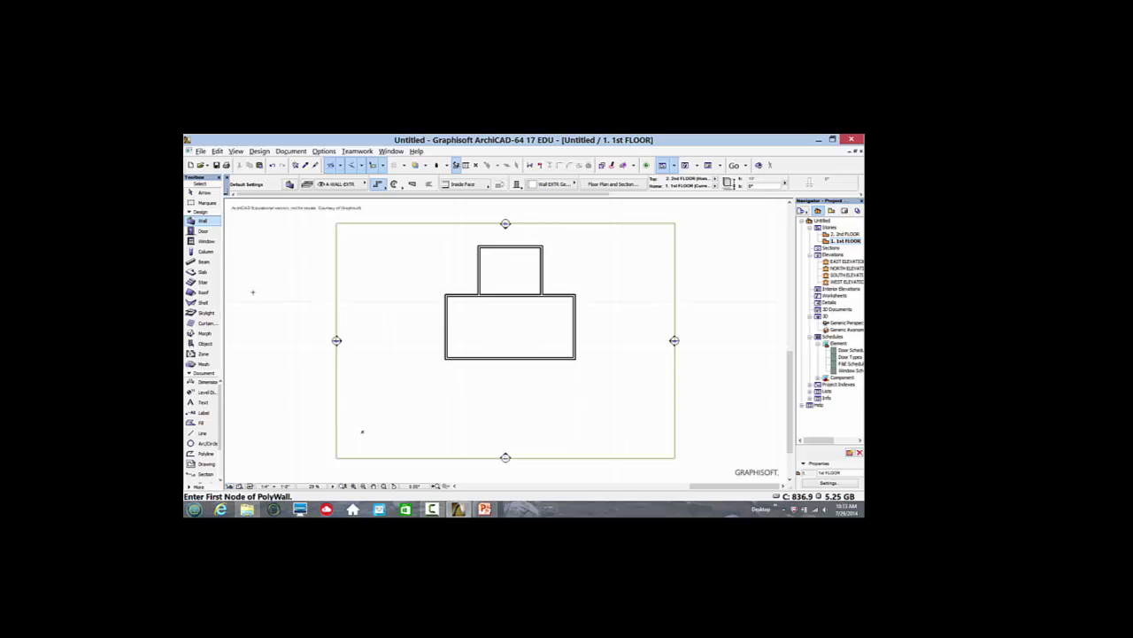
Place an extruded shell roof over the main rectangle, 40' along its lower wall and as wide as the rectangle
click(202, 303)
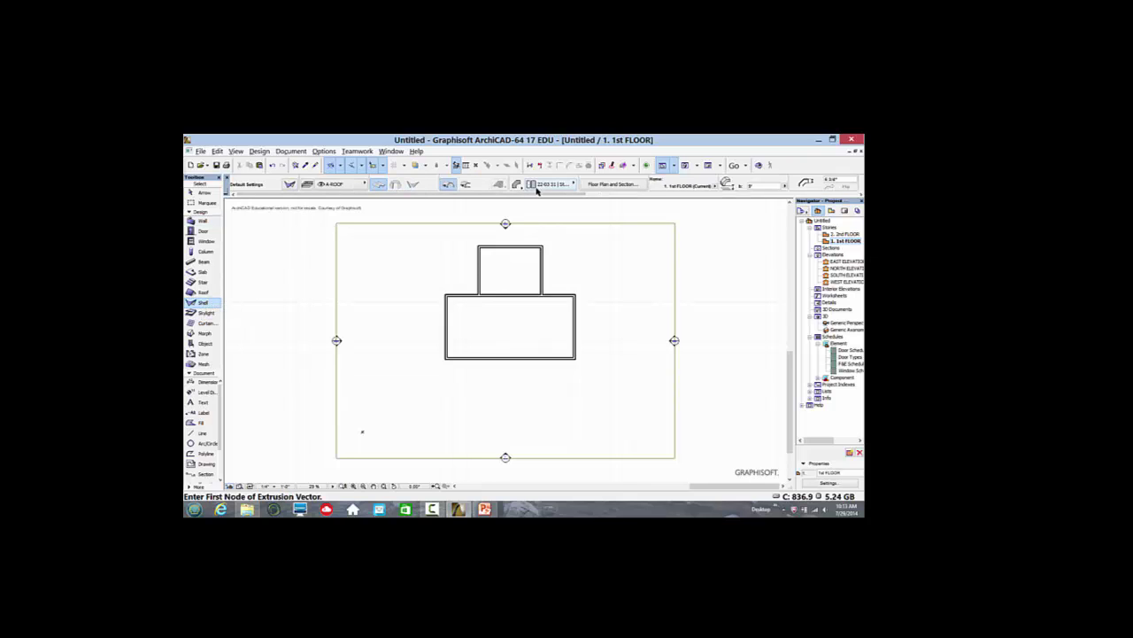
click(449, 185)
click(433, 360)
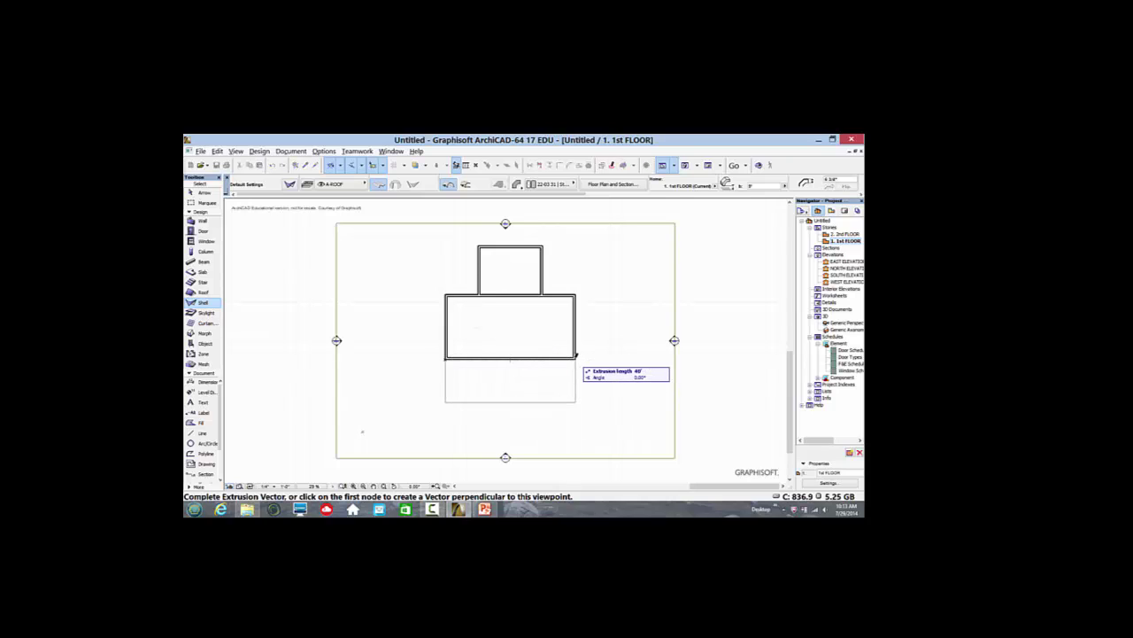
click(576, 355)
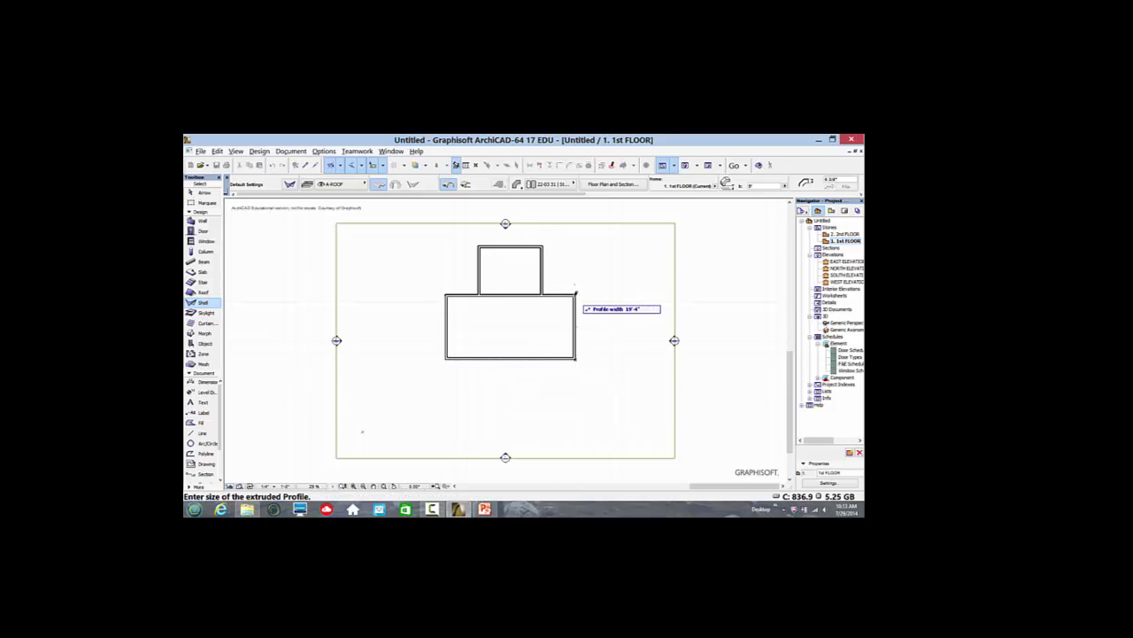
click(576, 290)
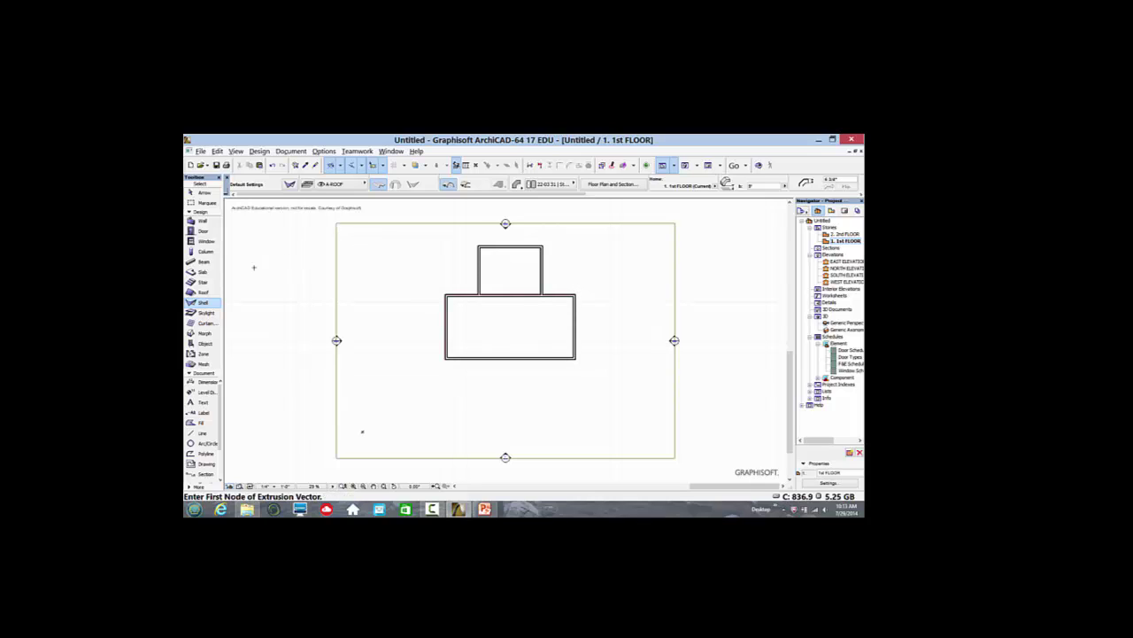
Place a gable roof over the annex, with a 20' gable edge on its upper wall, extending into the main rectangle
click(194, 293)
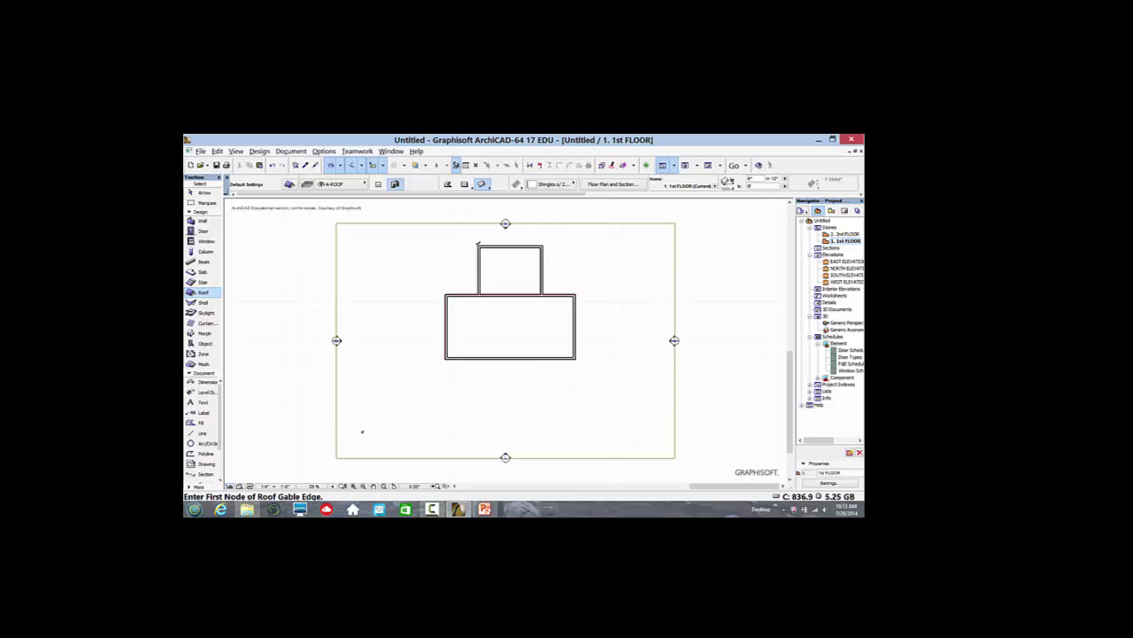
click(478, 245)
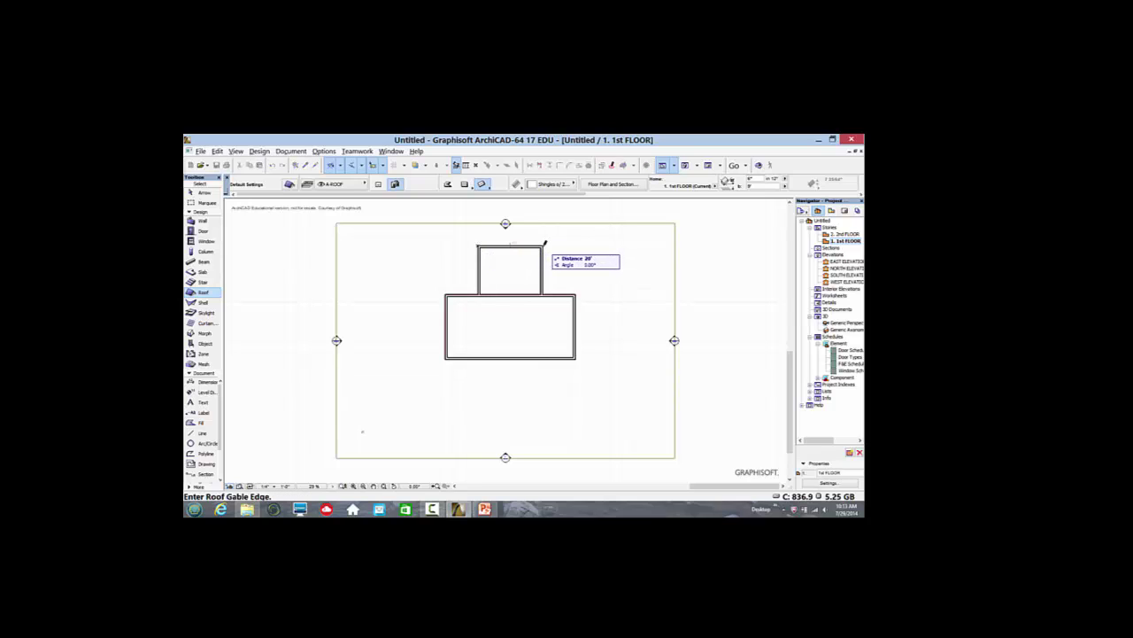
click(542, 245)
click(542, 334)
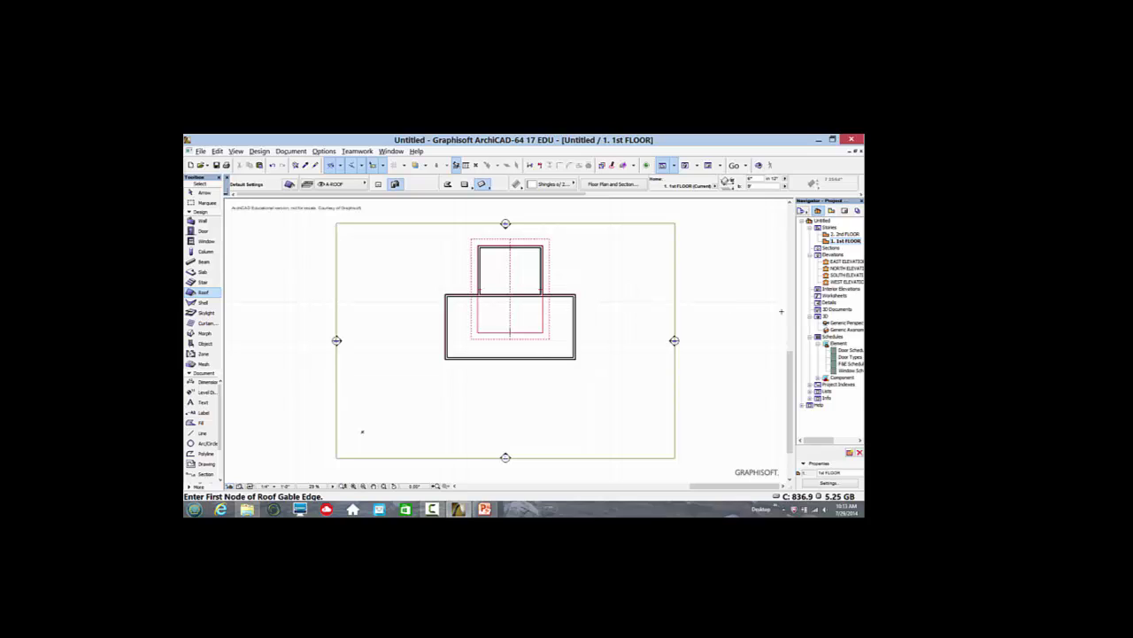
Open the Generic Perspective 3D view and examine the shell and gable roofs from the annex side
double_click(857, 322)
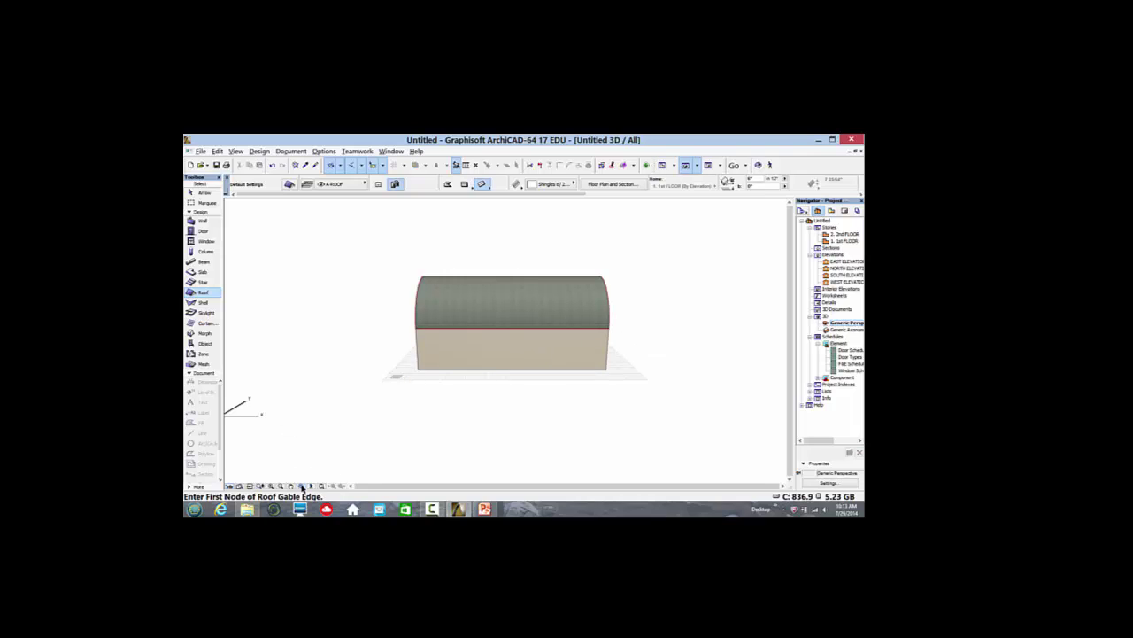
click(301, 486)
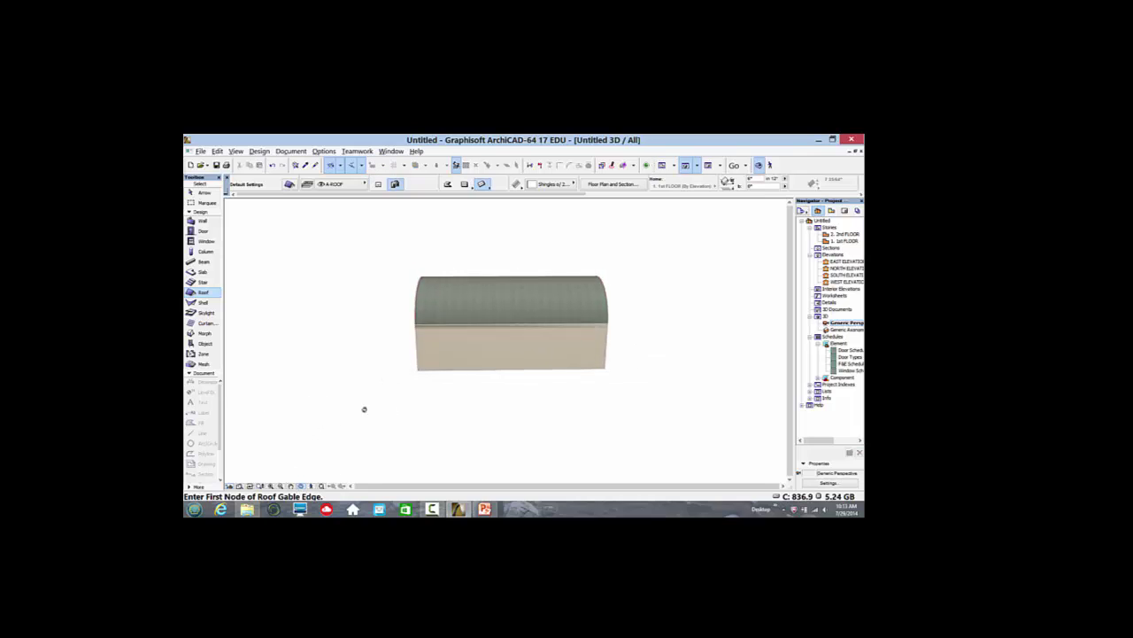
drag(363, 409, 632, 405)
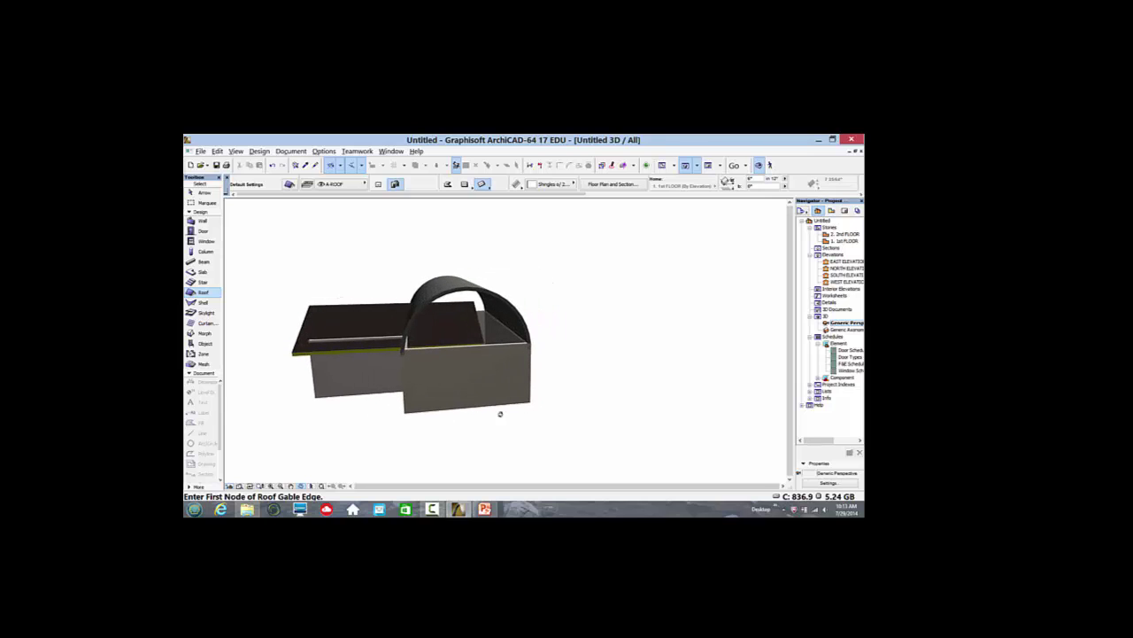
drag(304, 417, 405, 407)
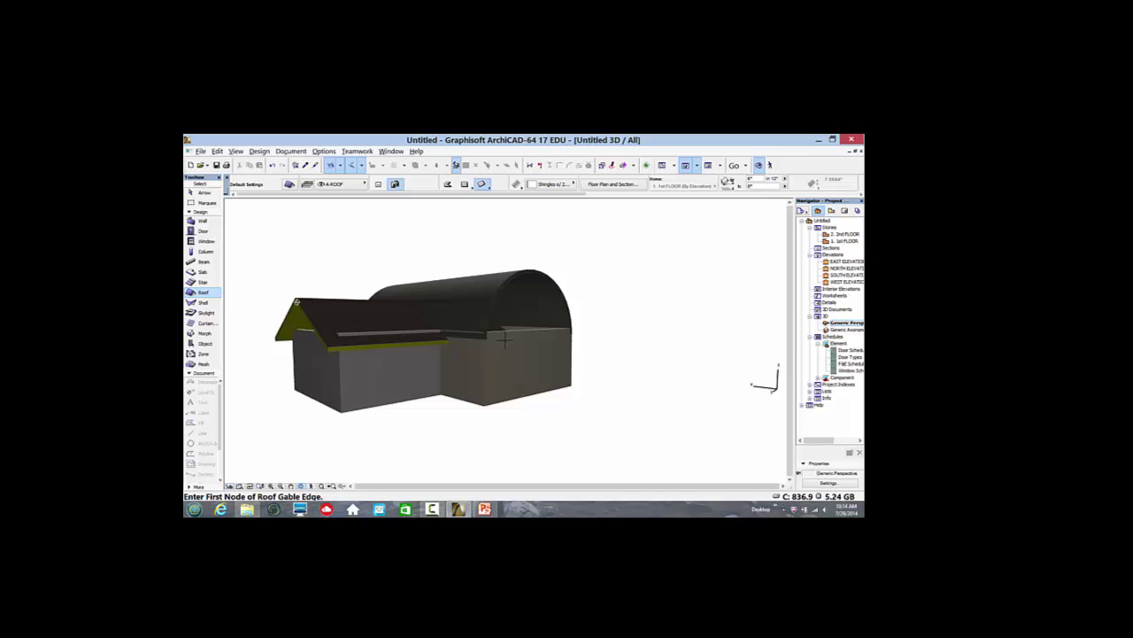
Raise the annex gable roof to a pivot line elevation of 10'
click(204, 192)
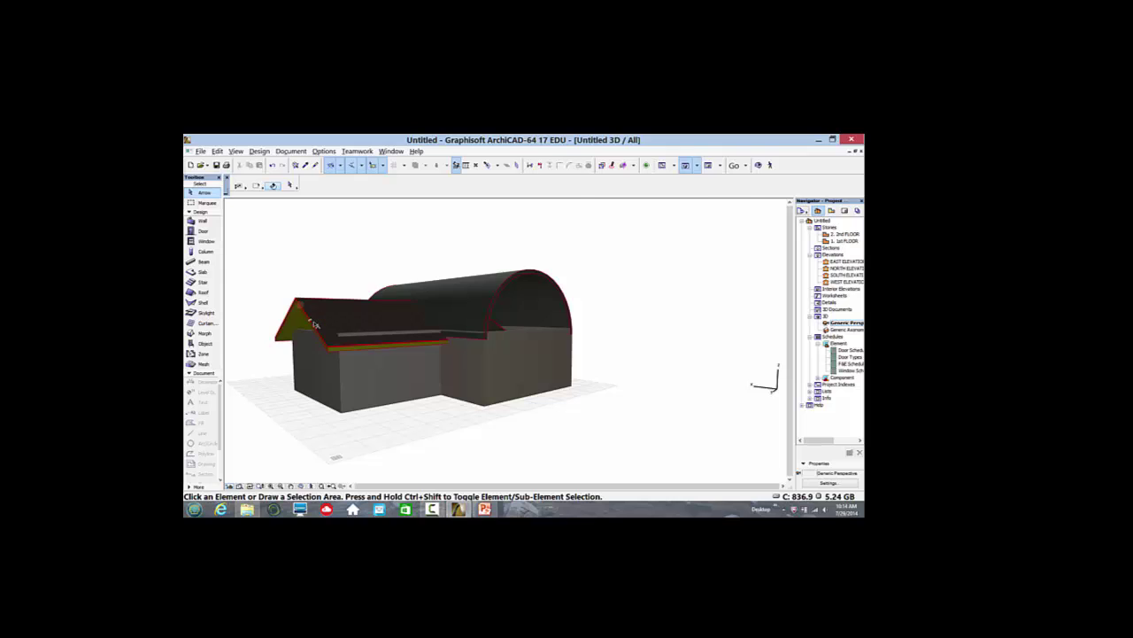
right_click(316, 323)
click(664, 263)
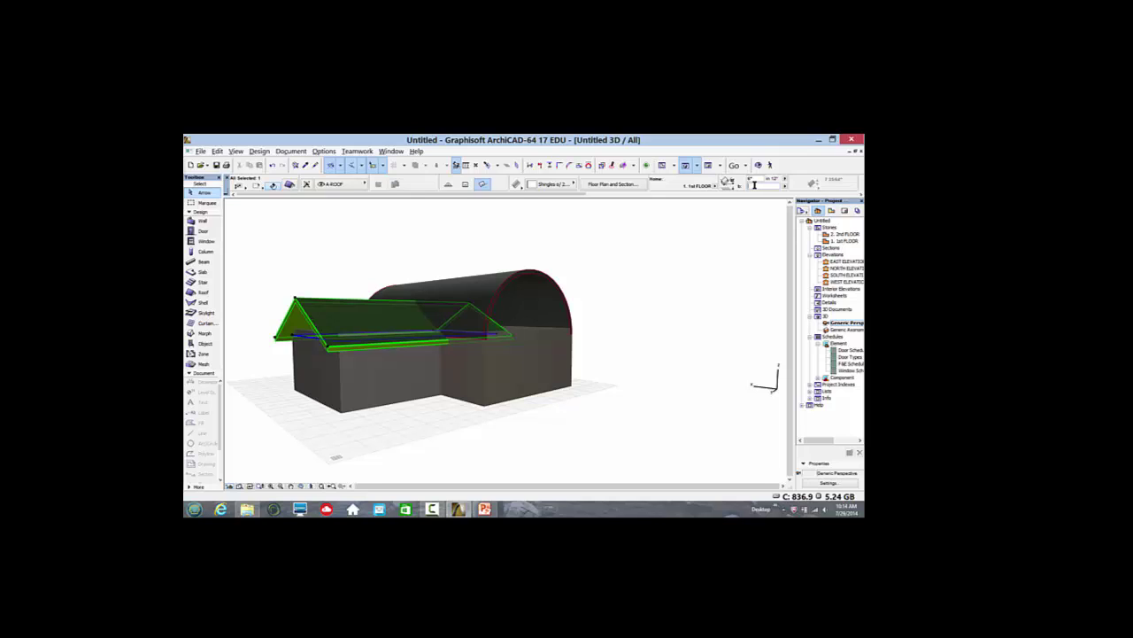
key(Escape)
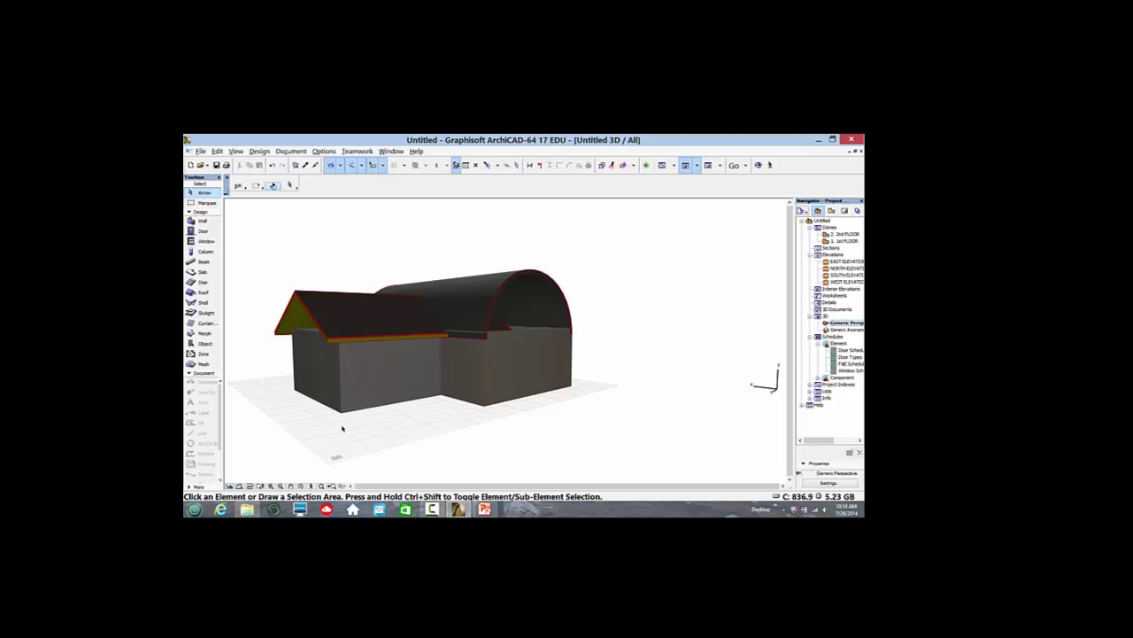
Override the annex gable roof's top surface with the Glass-Blue/Ice material
click(339, 312)
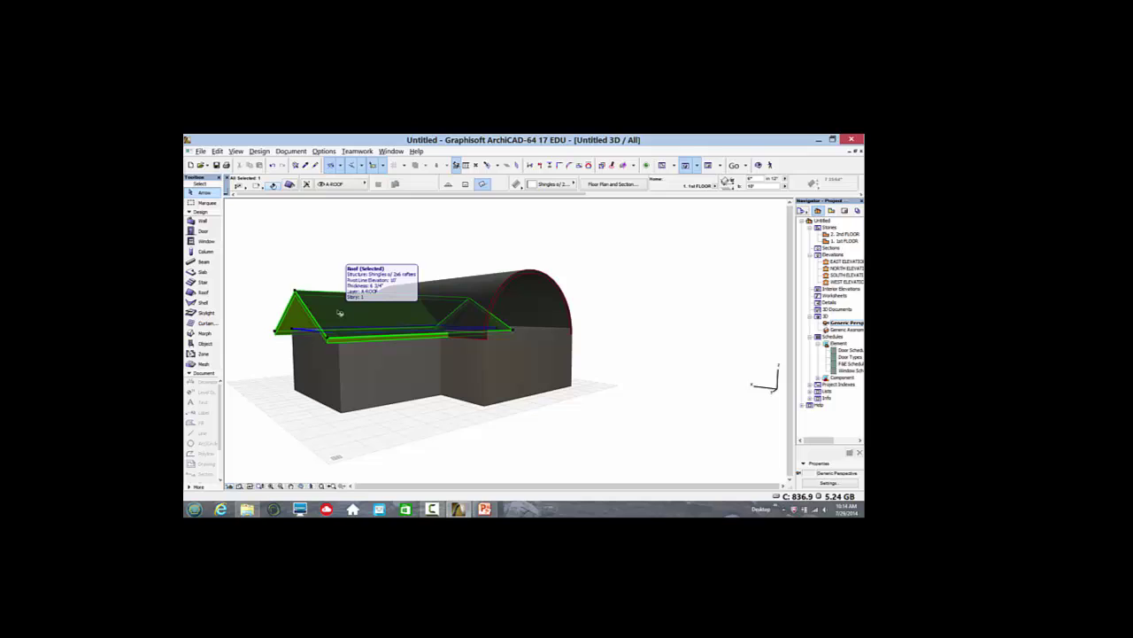
click(288, 184)
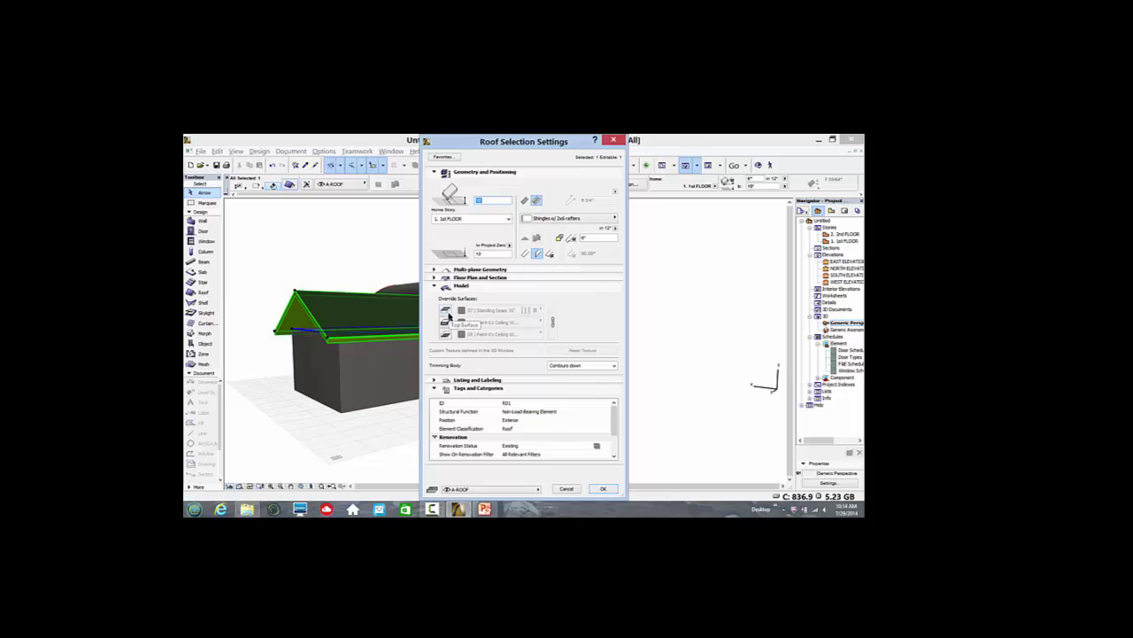
click(449, 316)
click(449, 316)
click(449, 317)
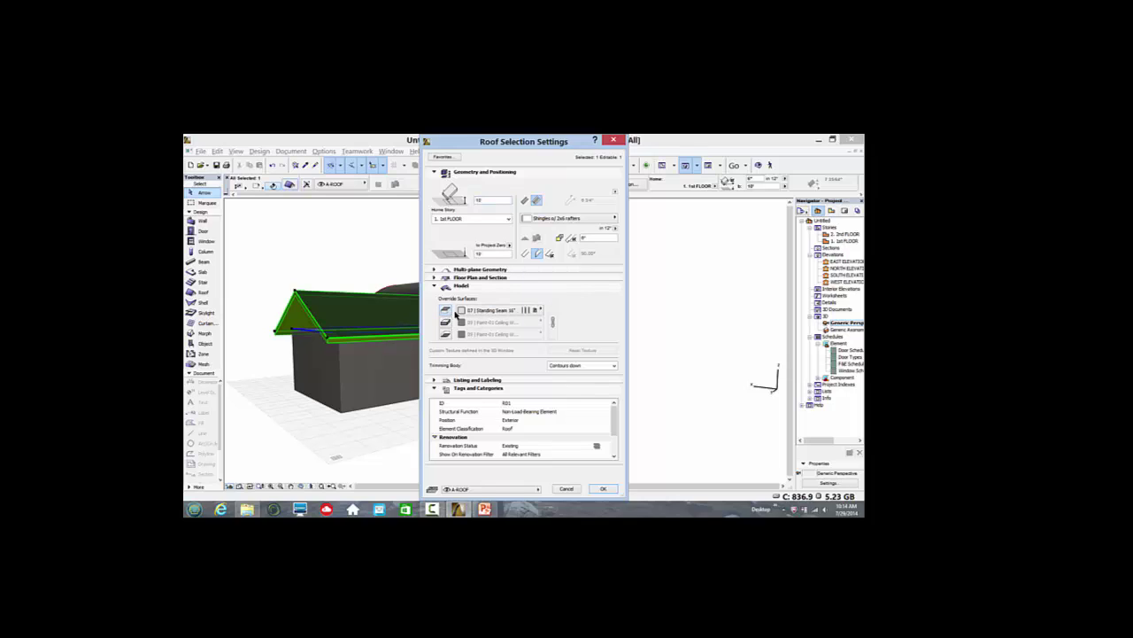
click(541, 310)
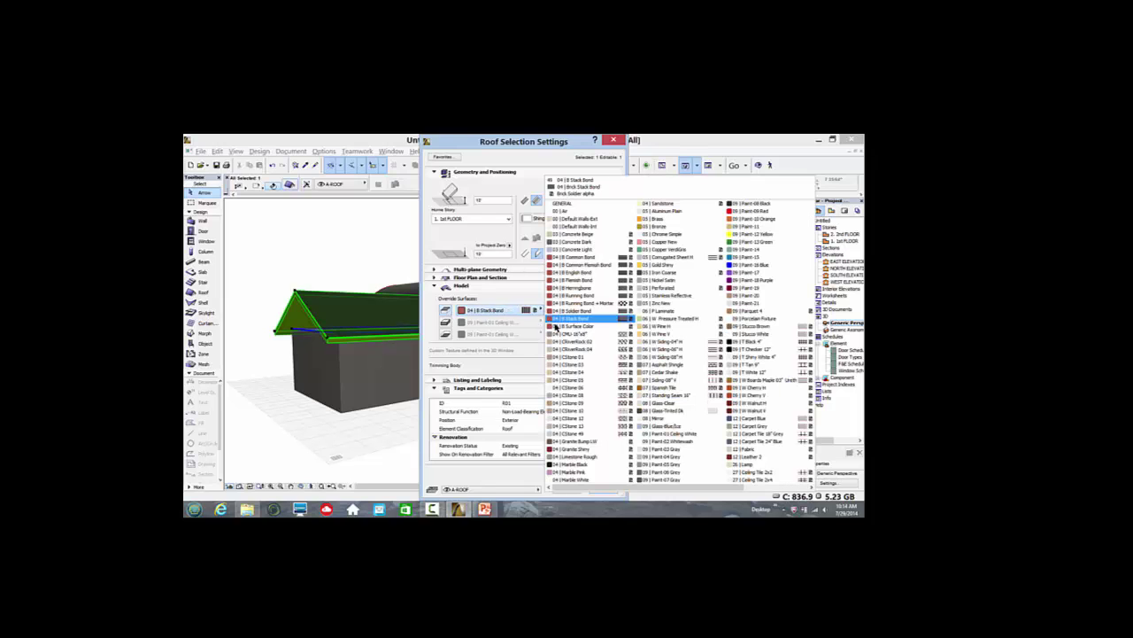
click(664, 426)
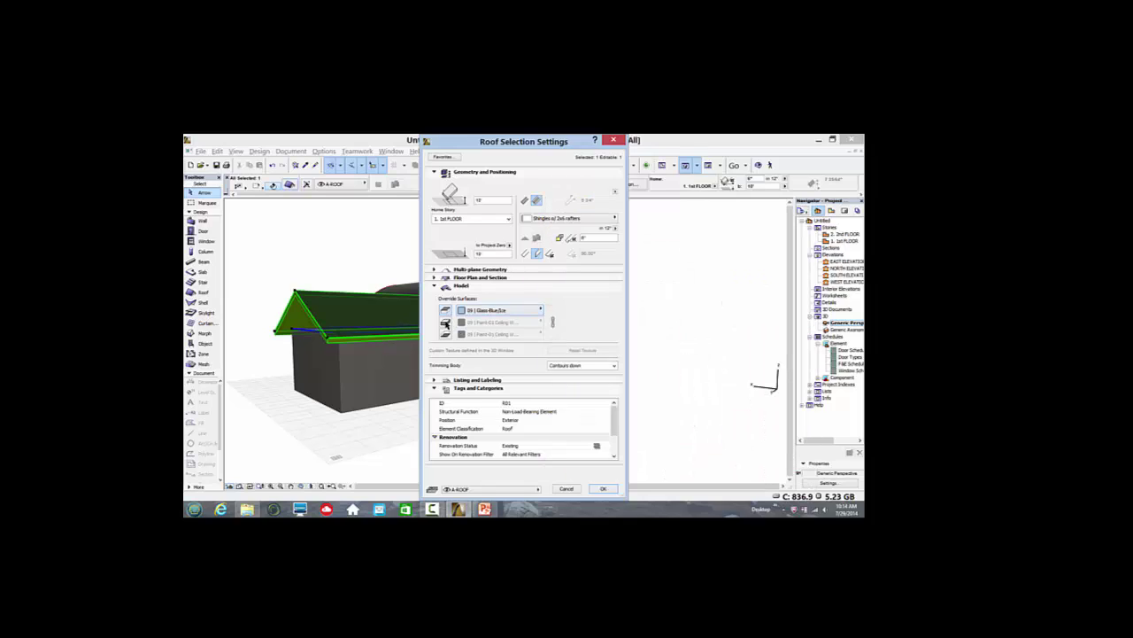
Enable the gable roof's edge and bottom surface overrides, link all three surfaces, and apply the settings
click(445, 323)
click(445, 335)
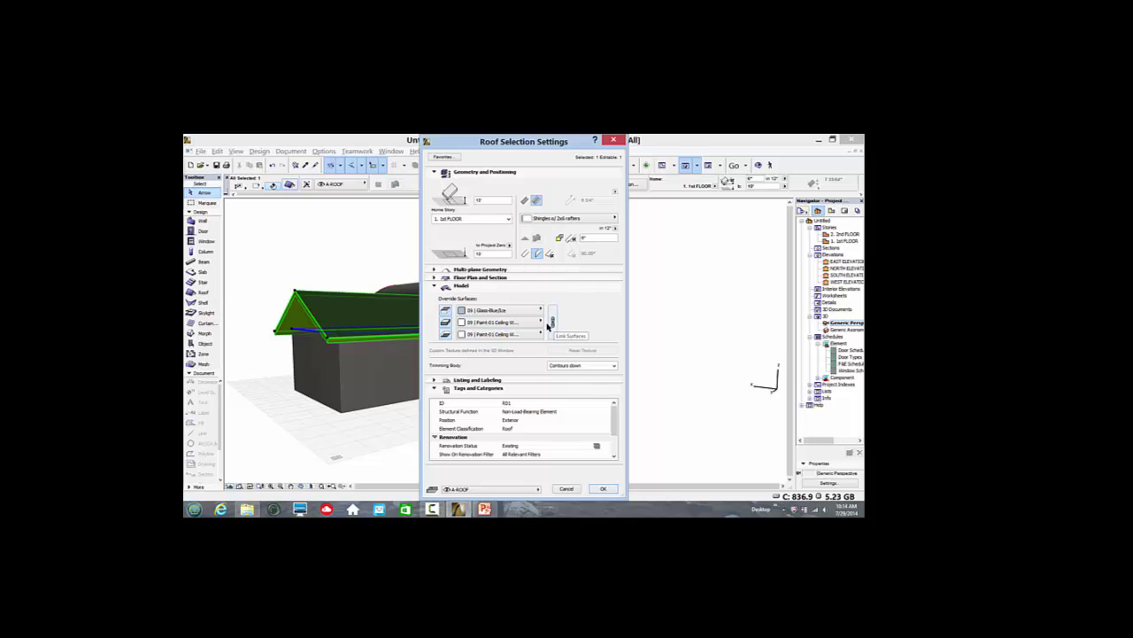
click(553, 322)
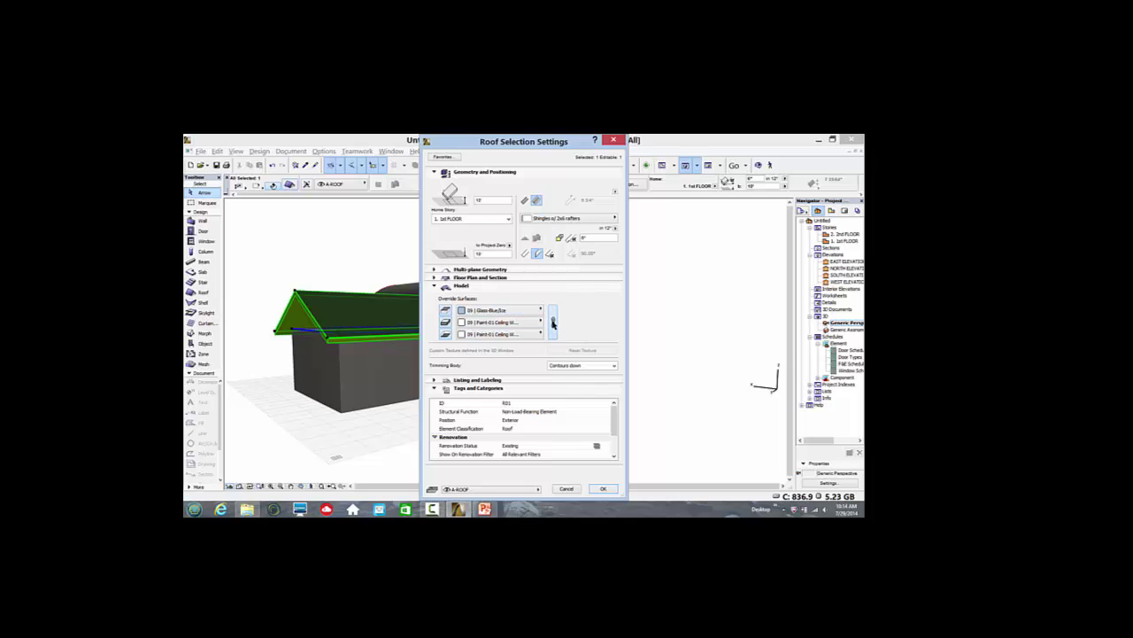
click(603, 489)
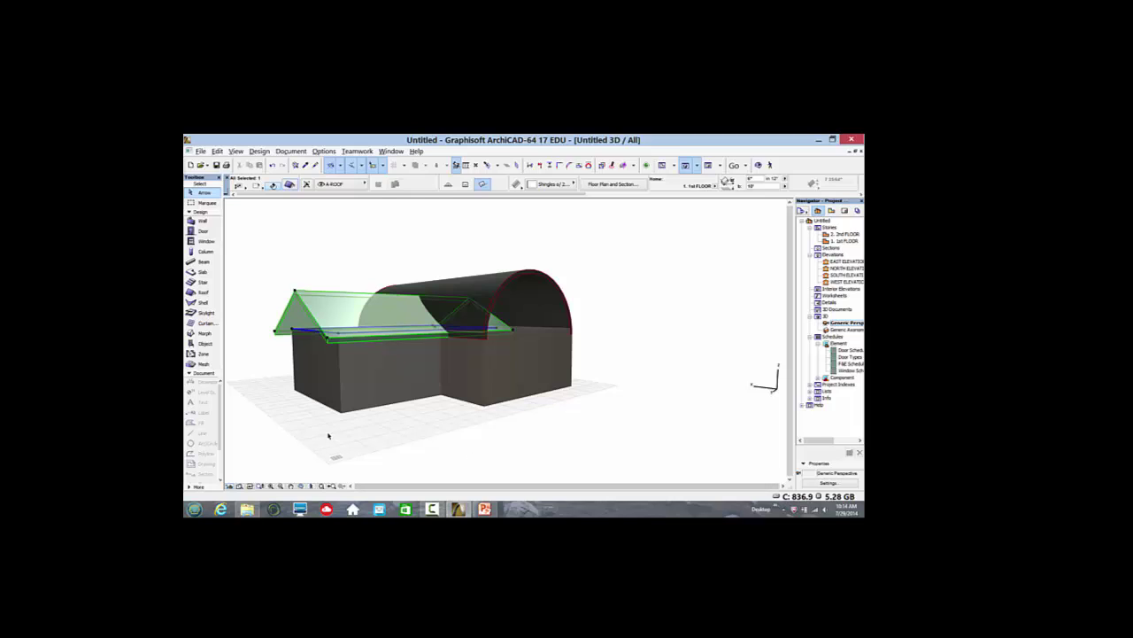
Raise the annex end wall above the gable roof by setting its top offset from the 2nd floor to 10'
click(300, 489)
drag(278, 442, 328, 445)
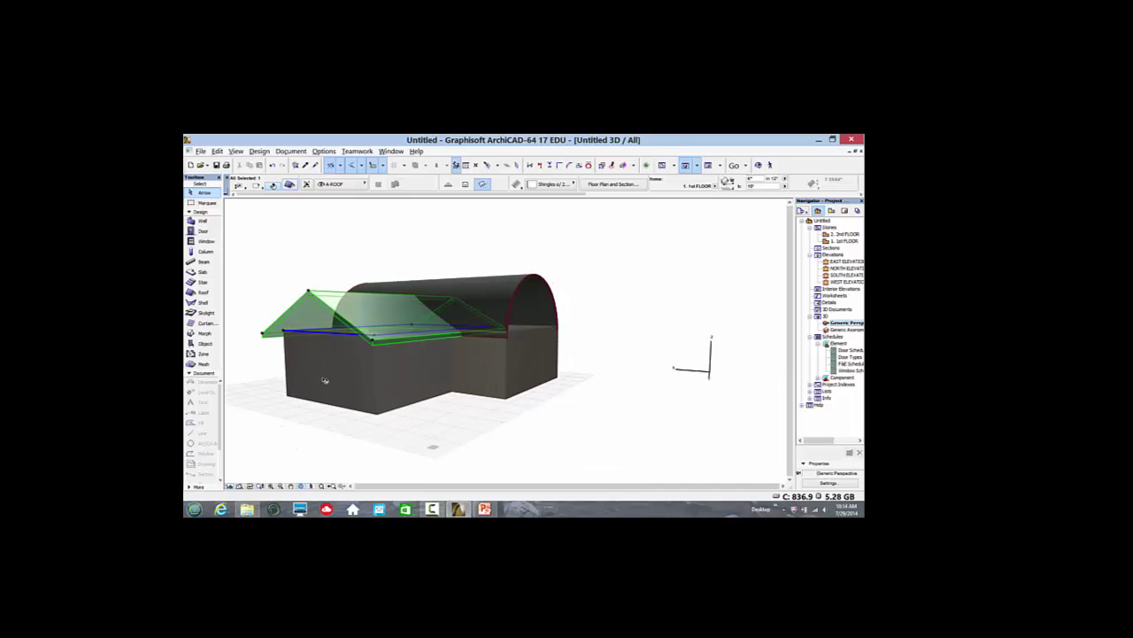
click(323, 360)
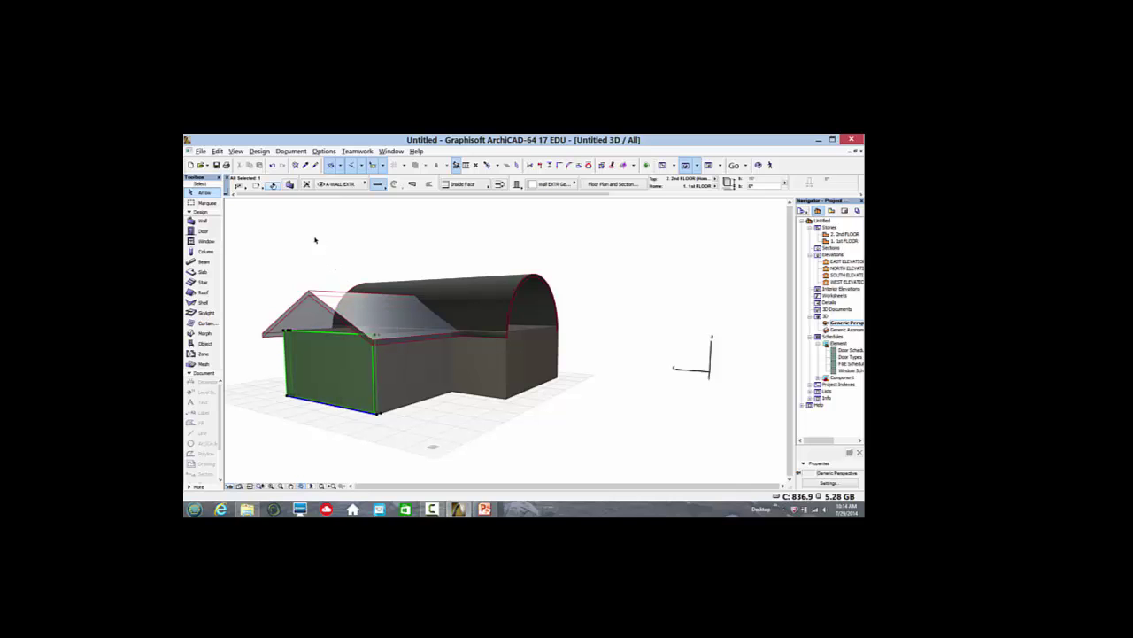
click(289, 185)
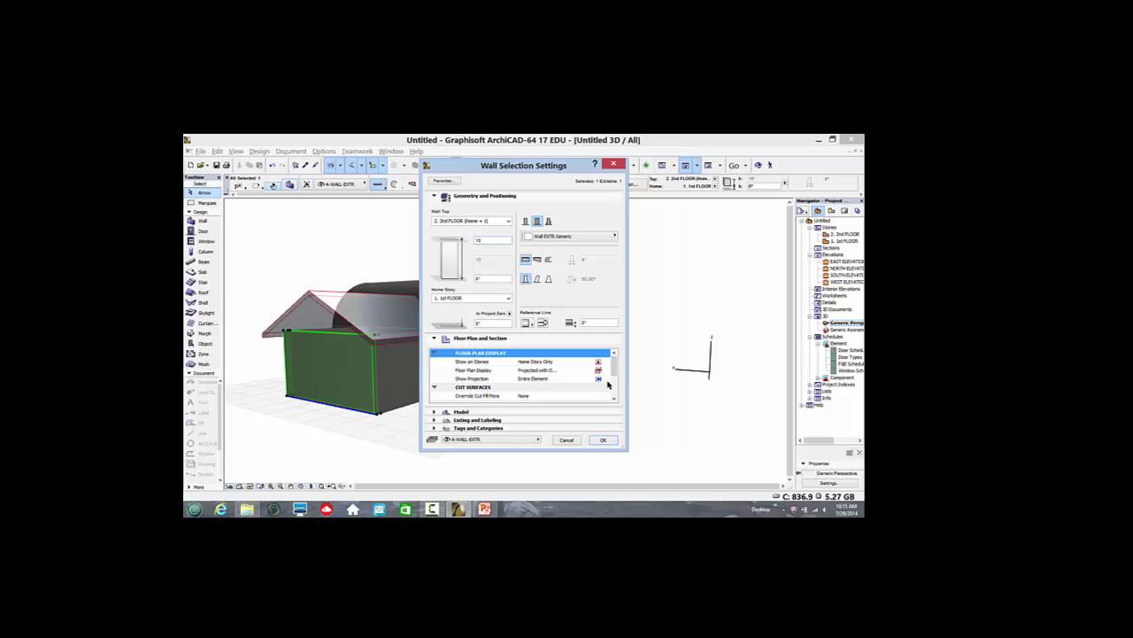
click(603, 440)
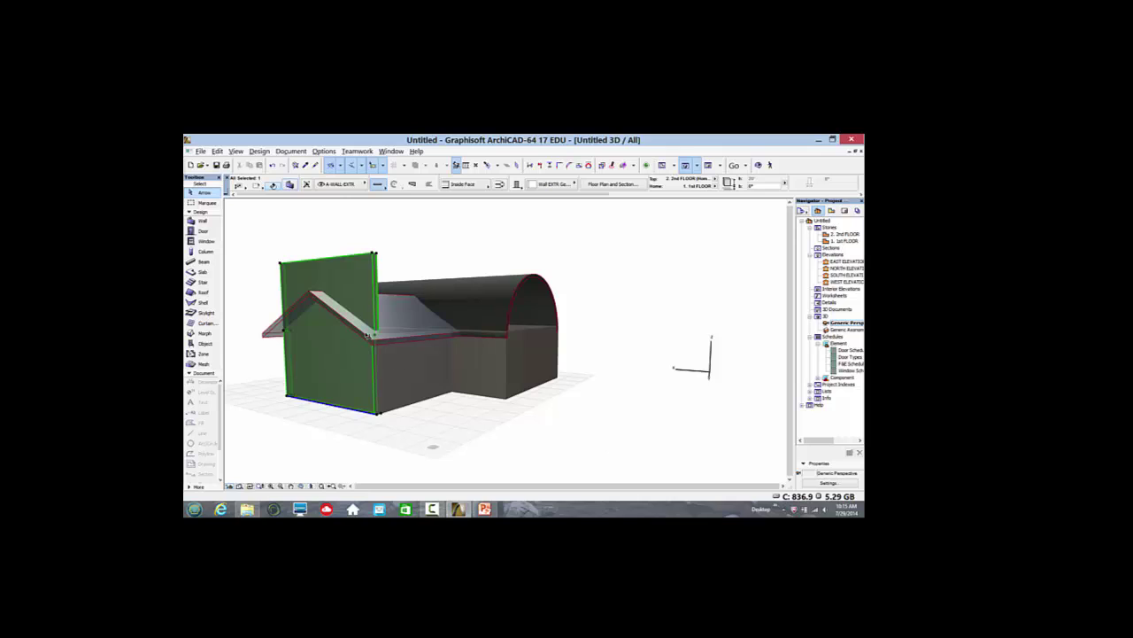
Trim the raised annex end wall to the gable roof, keeping the part below the roof
click(258, 151)
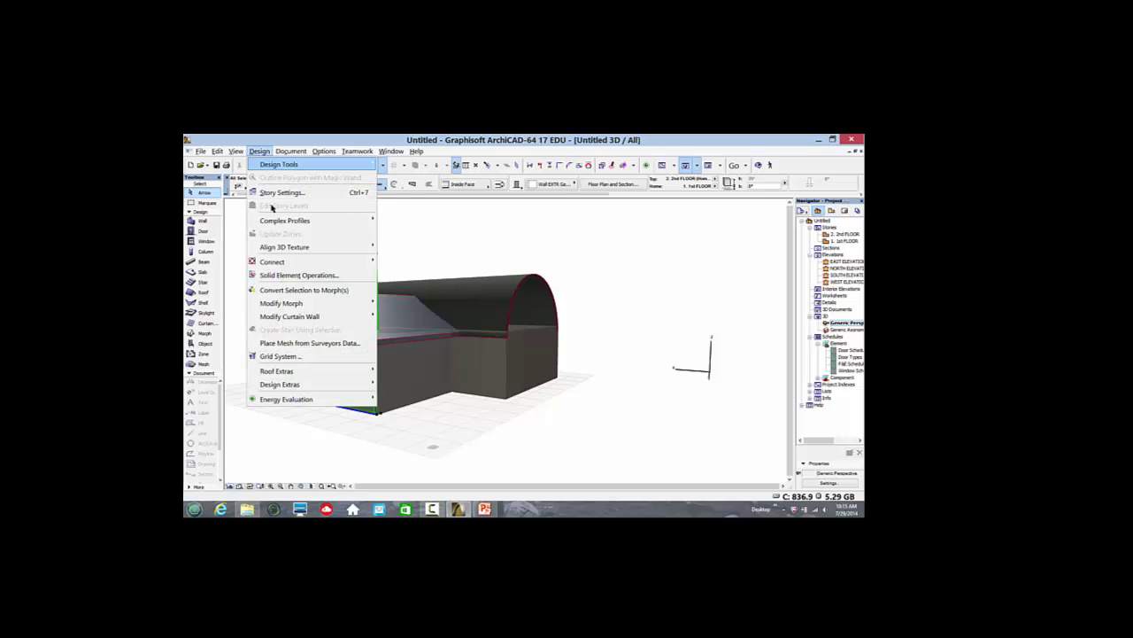
mouse_move(305, 262)
click(400, 263)
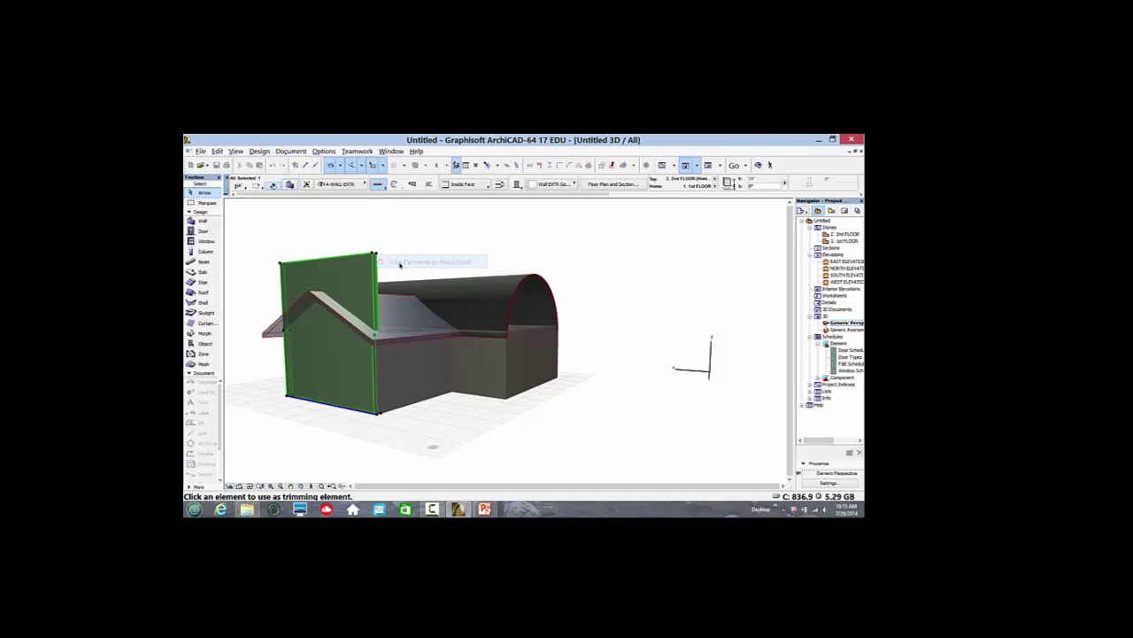
click(339, 317)
click(335, 368)
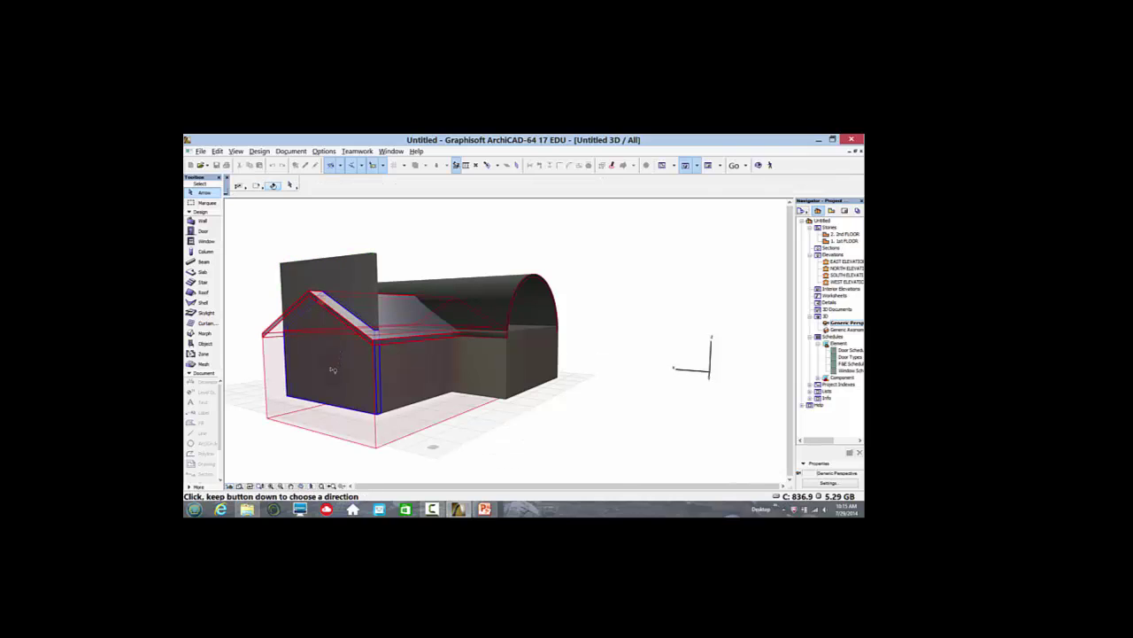
click(498, 433)
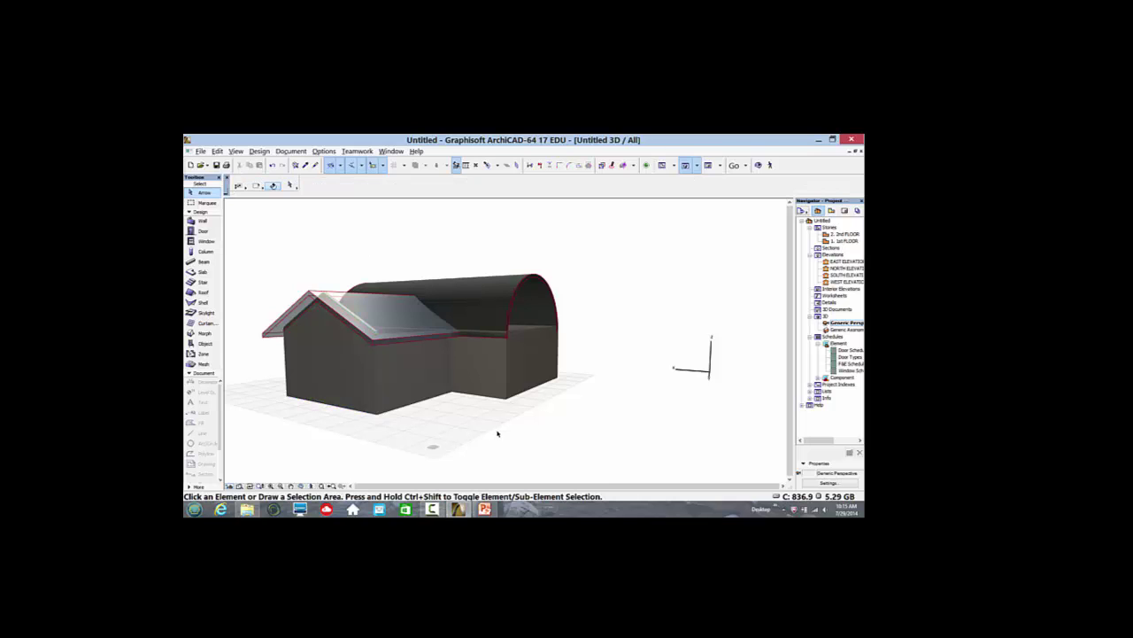
Lengthen the shell roof's extrusion so it overhangs one end wall of the main block
key(super+c)
click(432, 489)
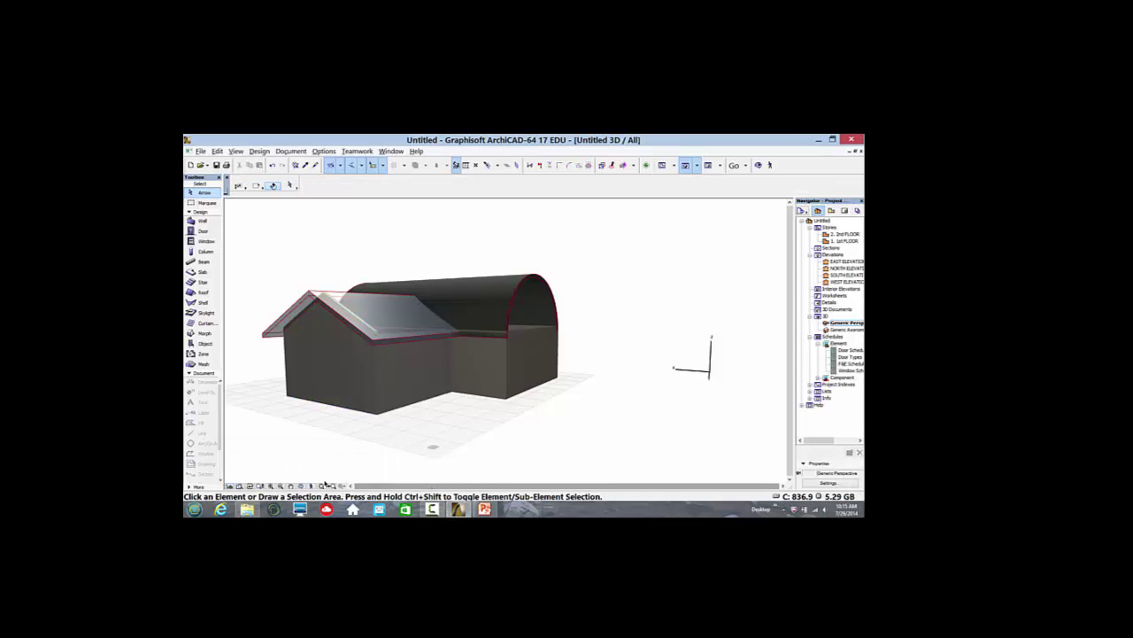
click(301, 486)
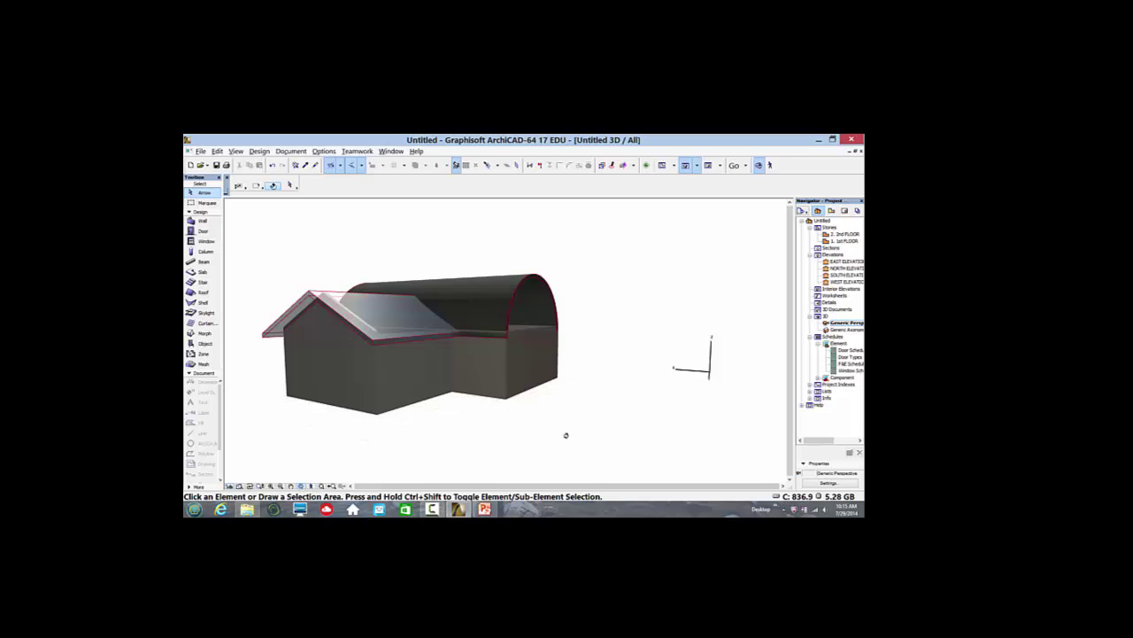
drag(564, 433, 302, 433)
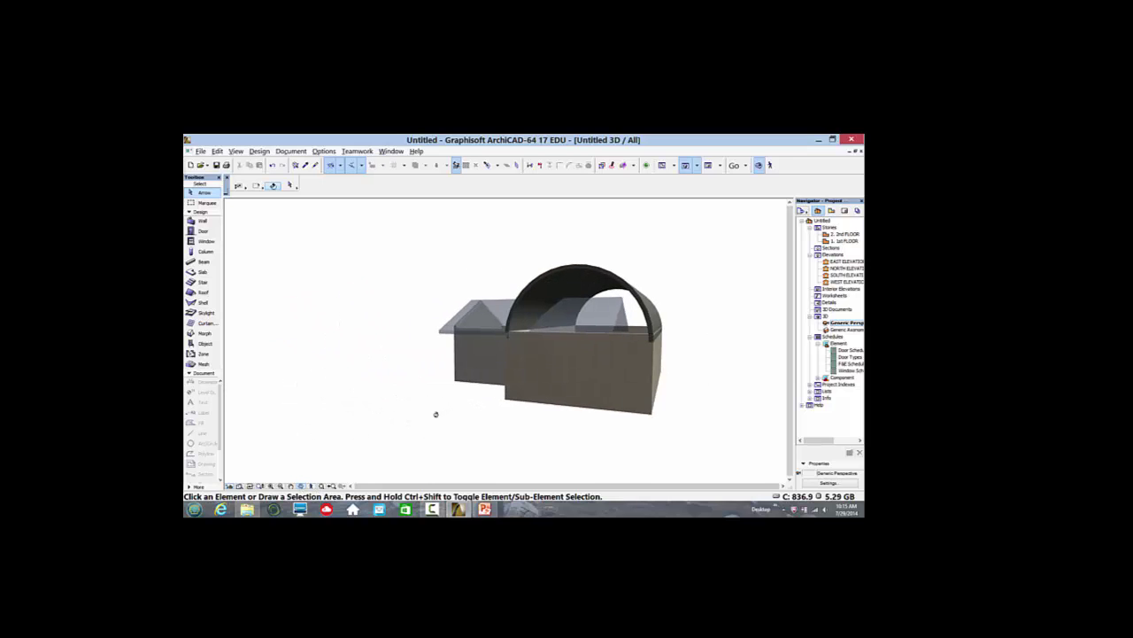
drag(435, 413, 340, 419)
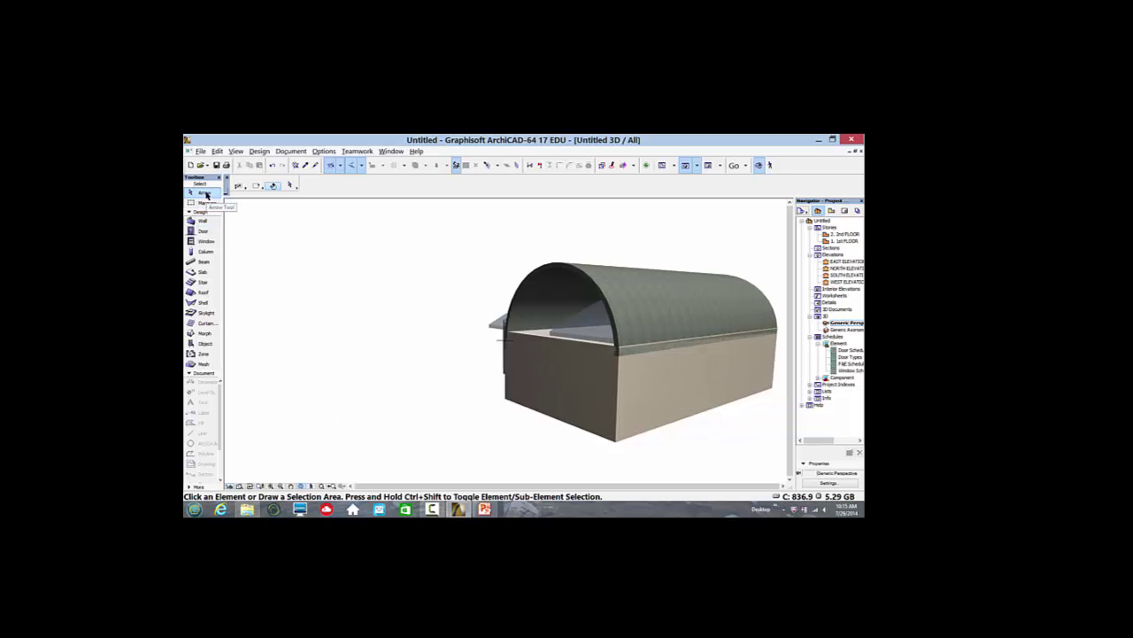
click(615, 305)
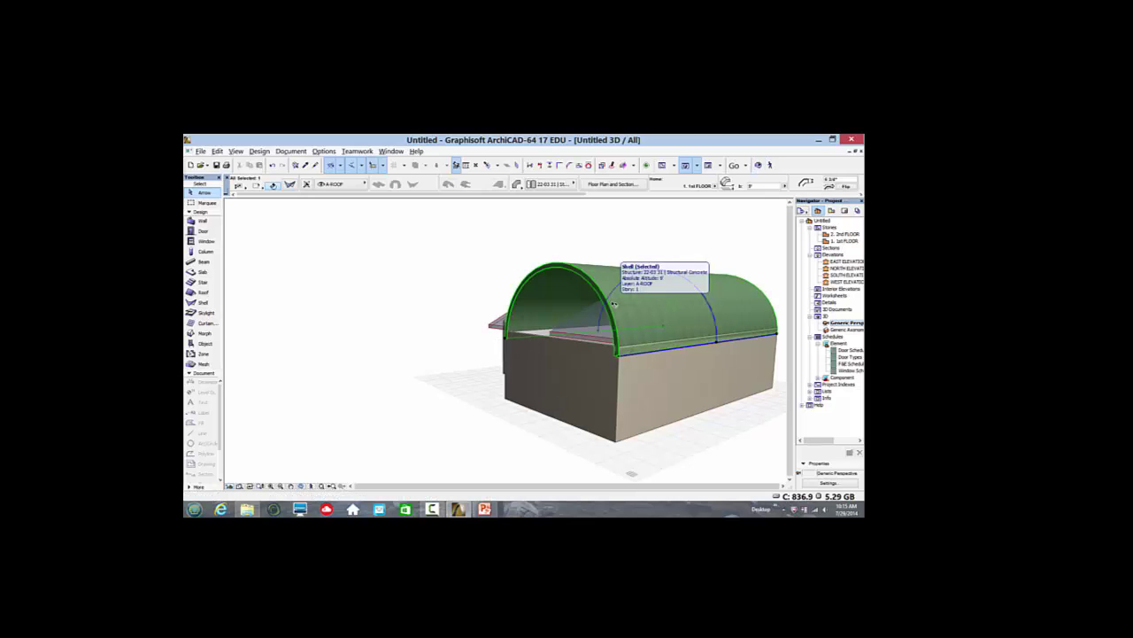
click(621, 356)
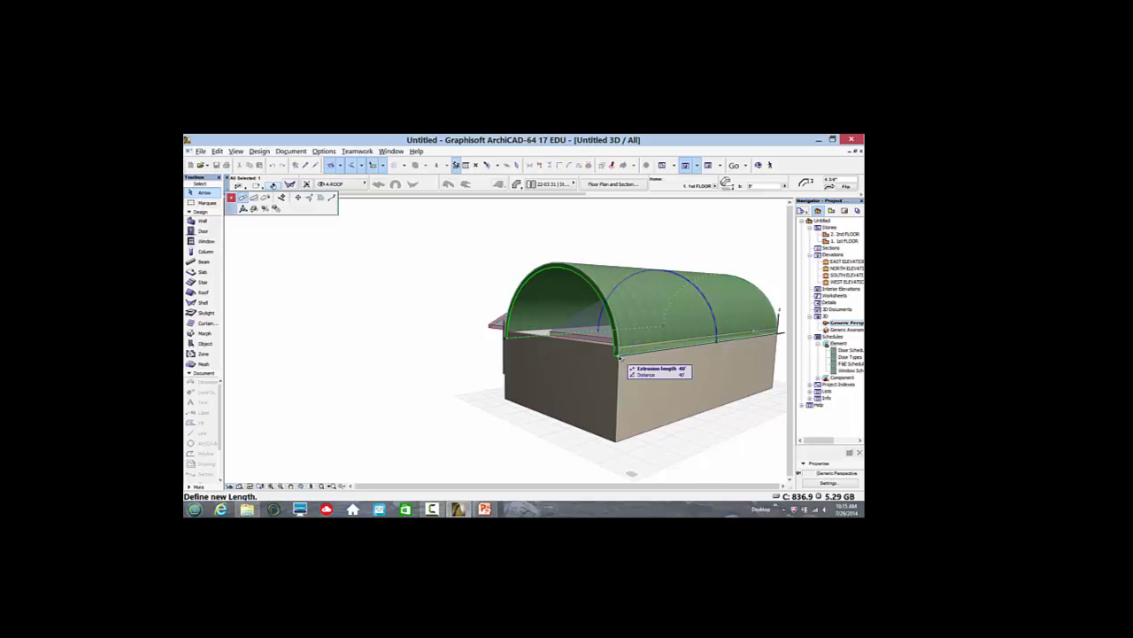
click(244, 200)
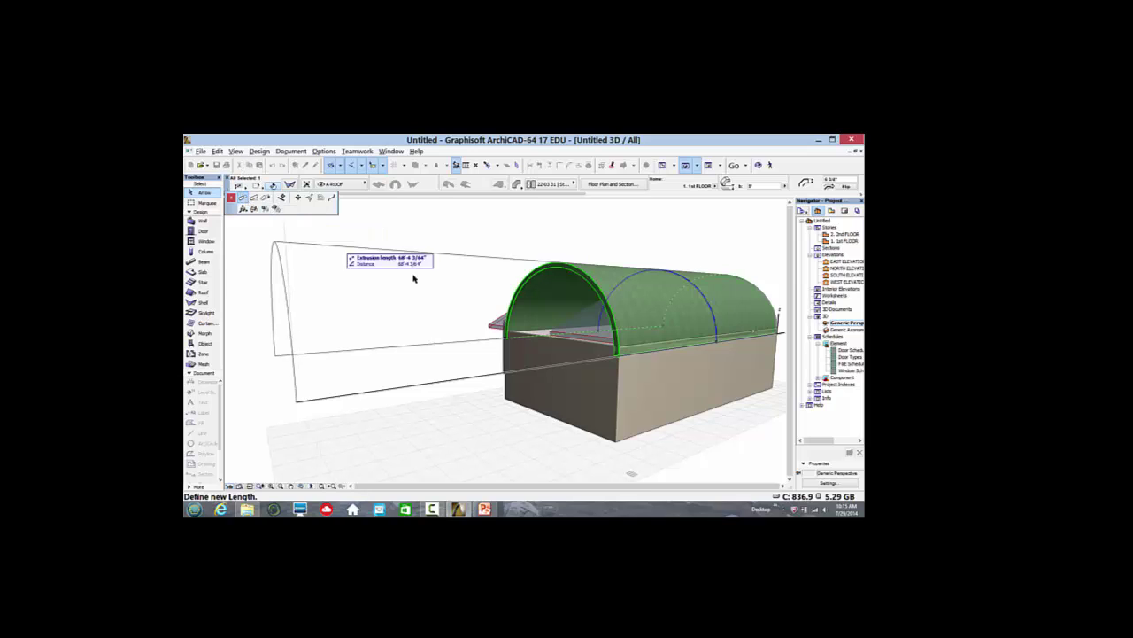
click(577, 298)
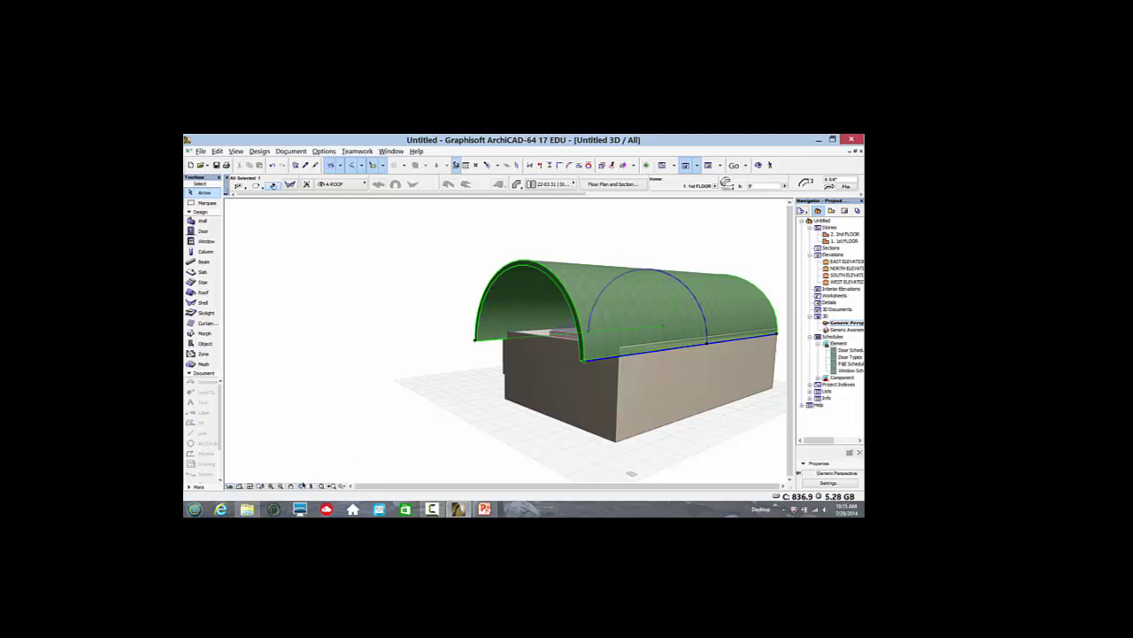
Extend the shell roof at its other end so it overhangs the main block's opposite end wall
click(299, 488)
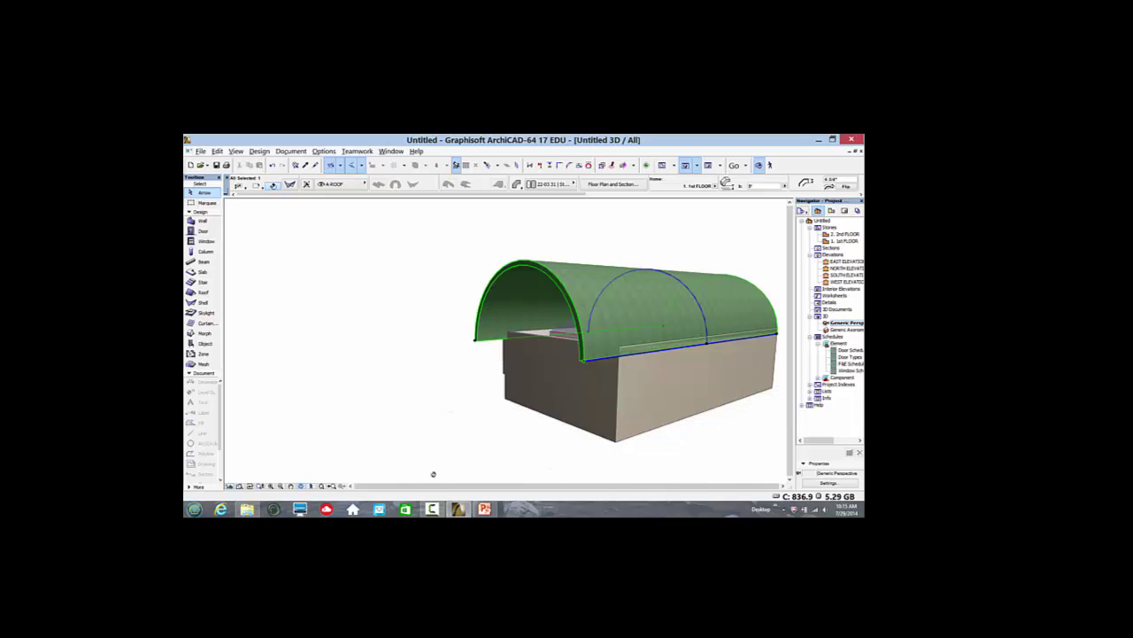
drag(599, 410, 216, 394)
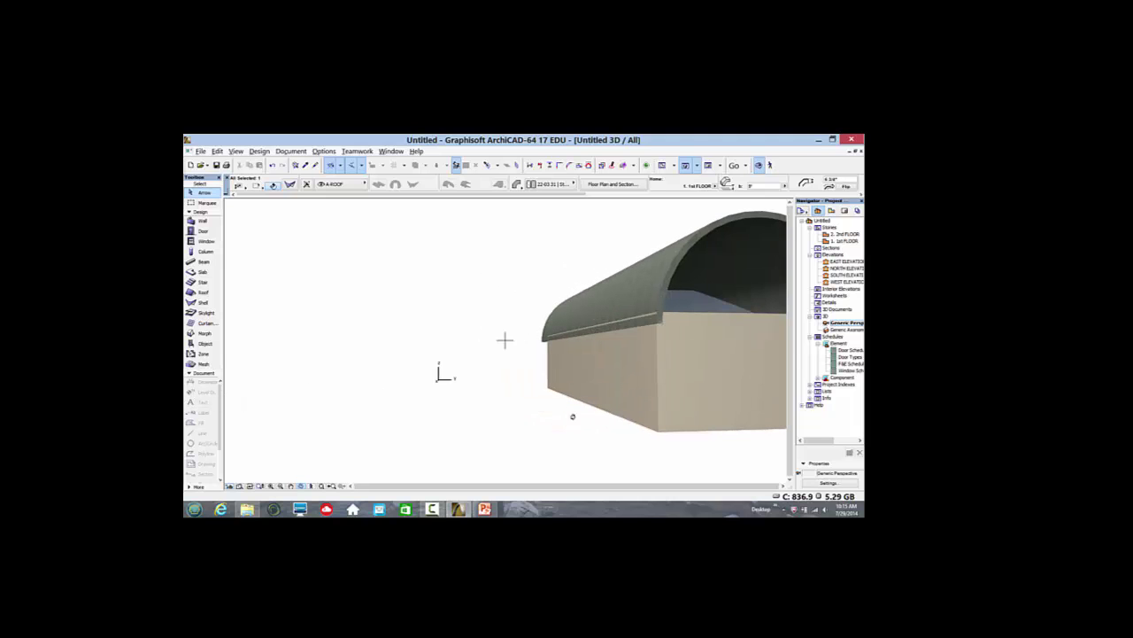
drag(506, 339, 377, 435)
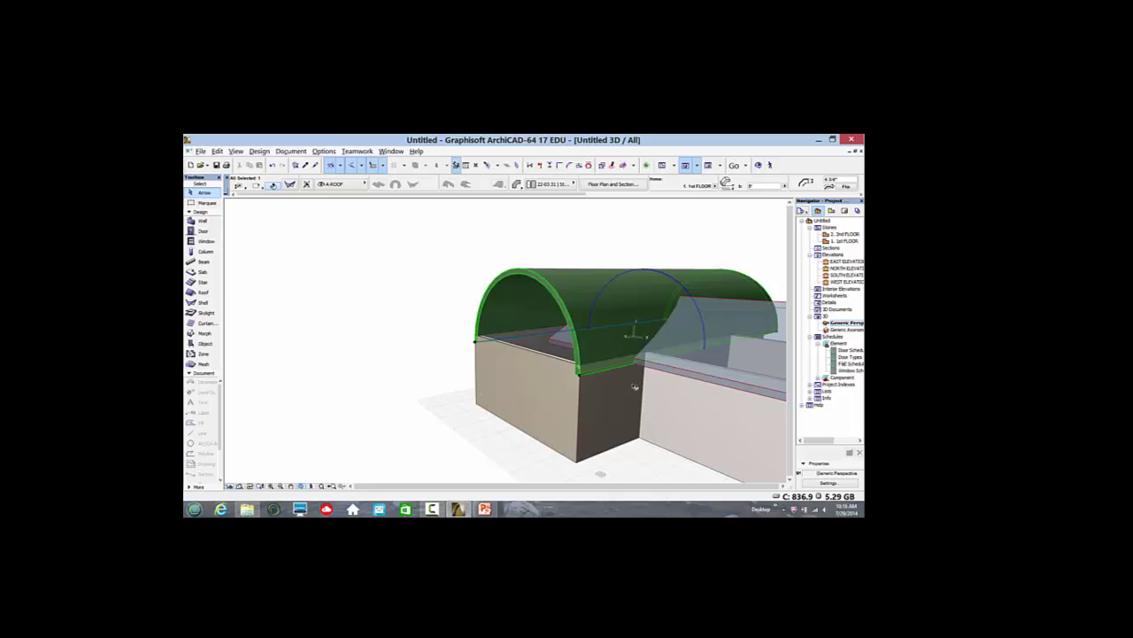
click(582, 379)
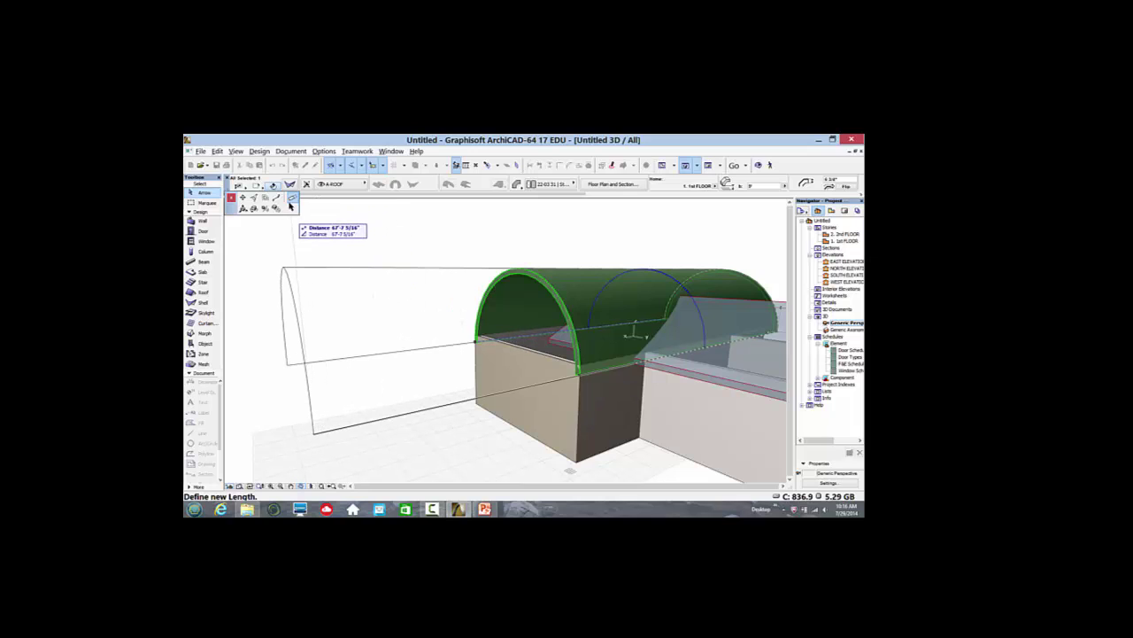
click(510, 307)
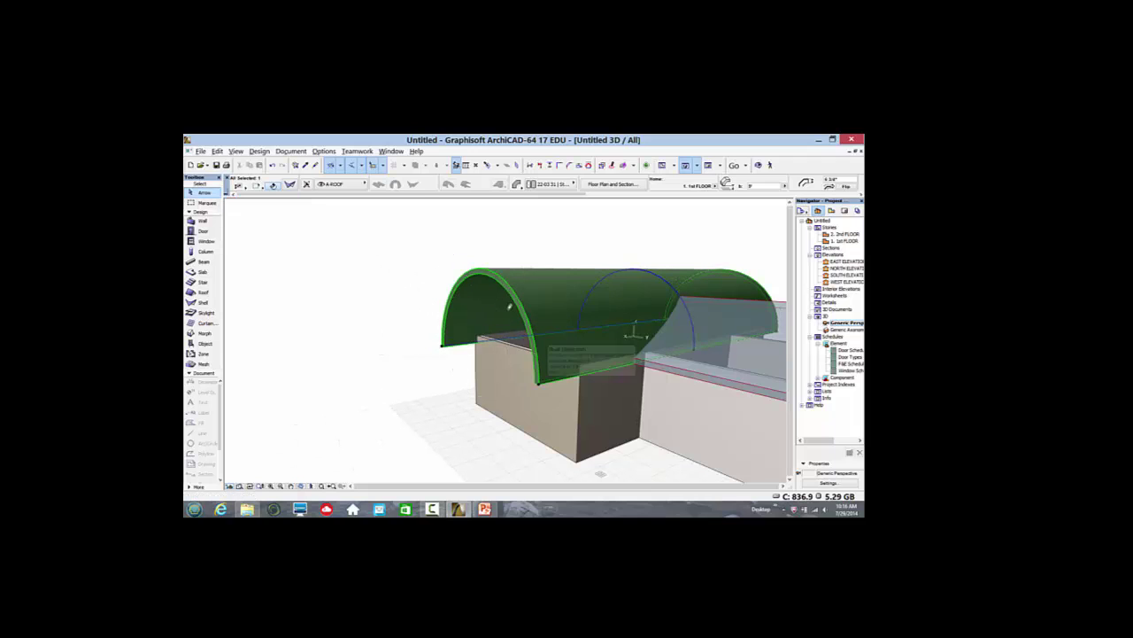
Raise the main block's end wall above the shell roof by setting its top offset from the 2nd floor to 10'
scroll(392, 461, up, 5)
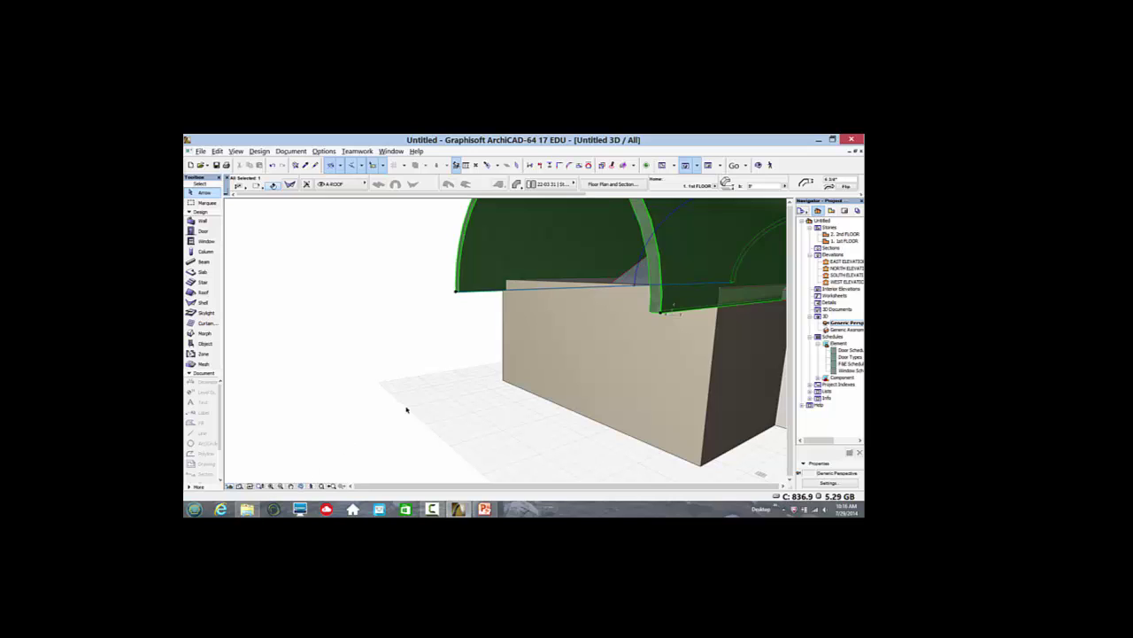
key(Escape)
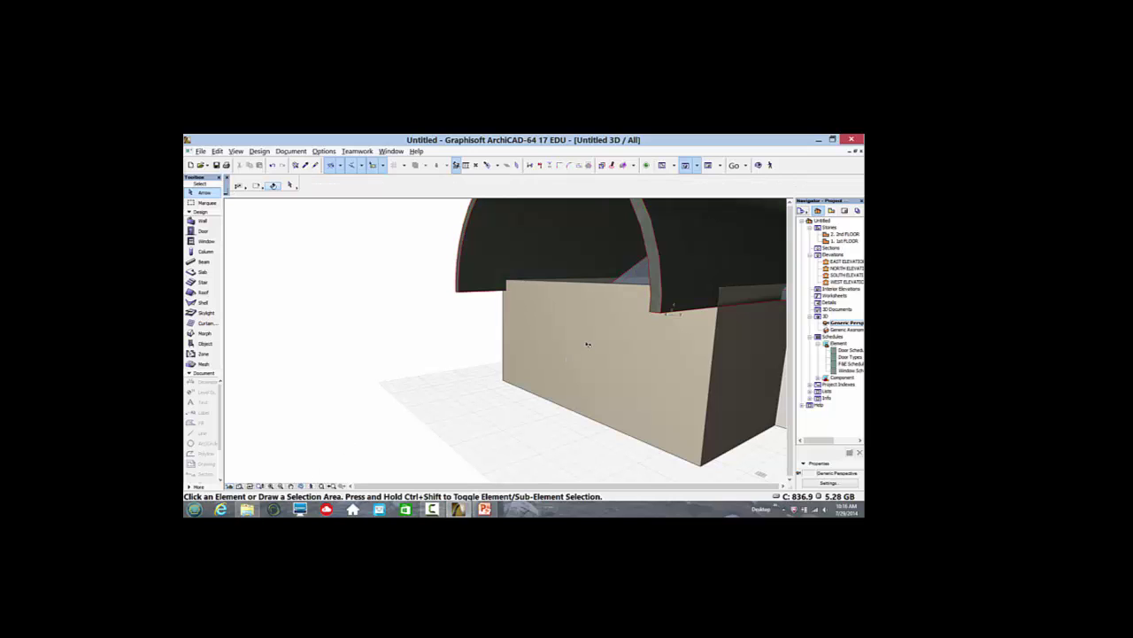
click(587, 344)
key(super+c)
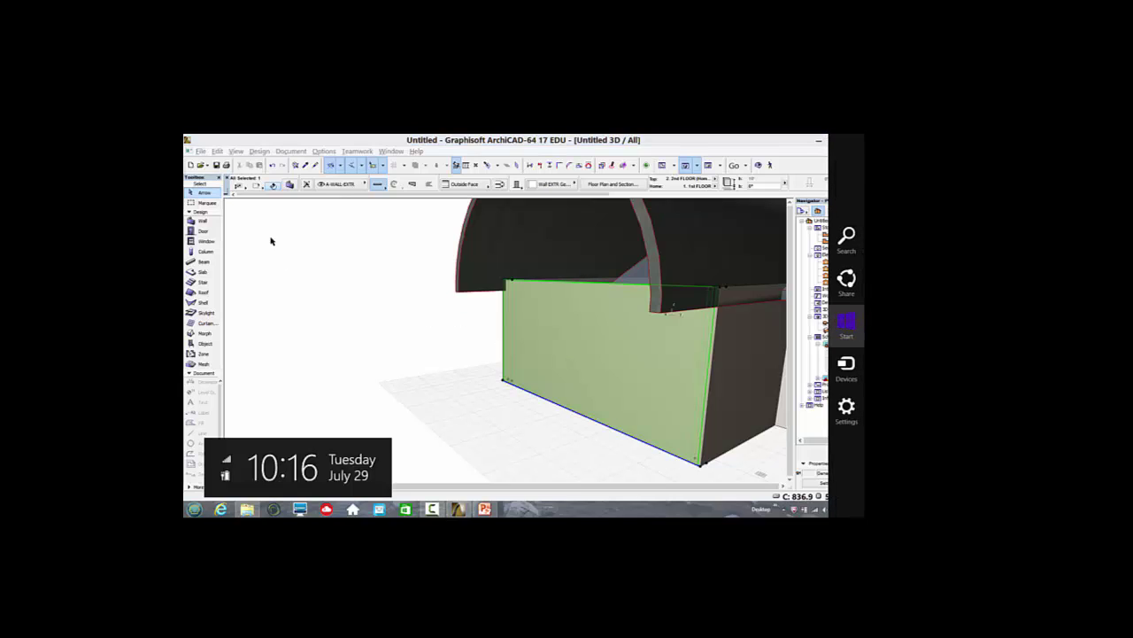
click(290, 186)
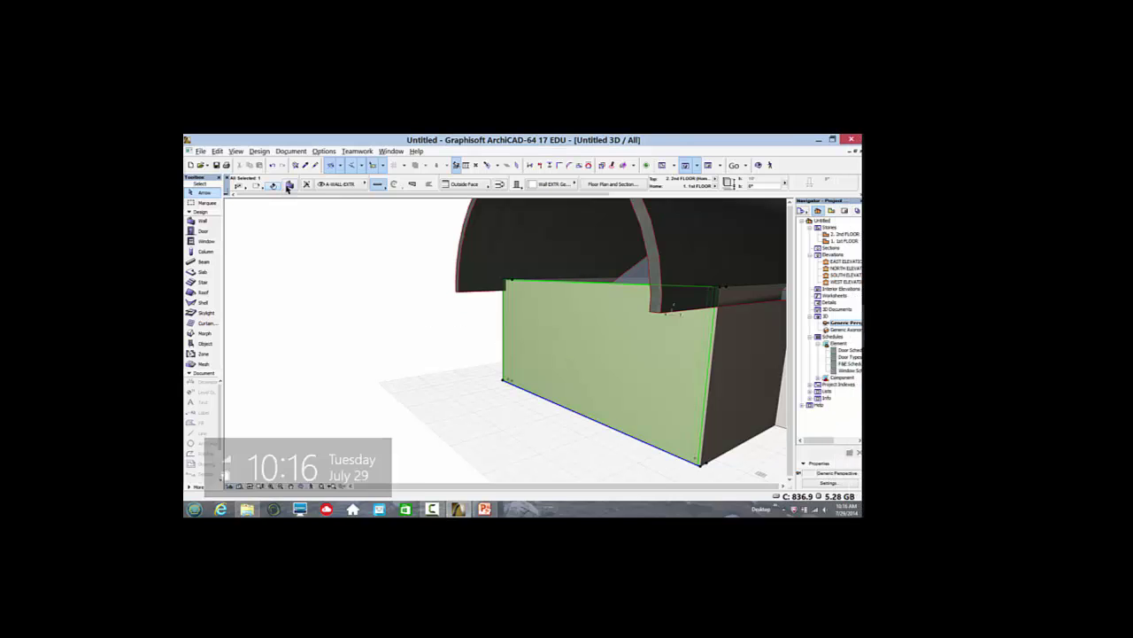
click(290, 185)
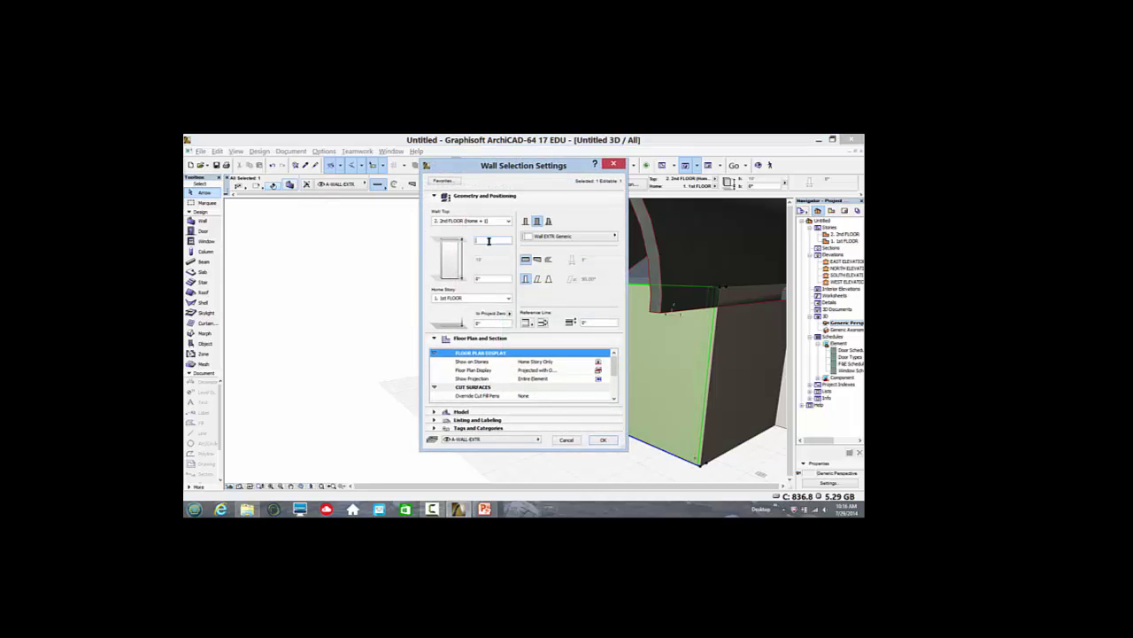
text(10')
click(602, 441)
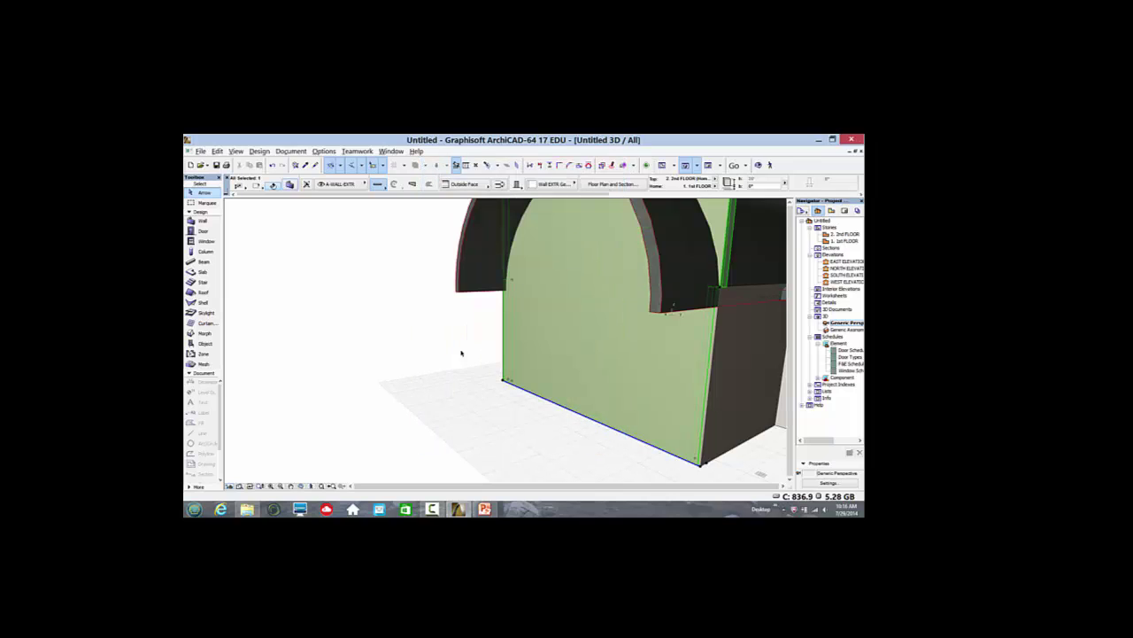
Trim the raised main block end wall to the shell roof, keeping the part below the shell
click(258, 151)
mouse_move(335, 262)
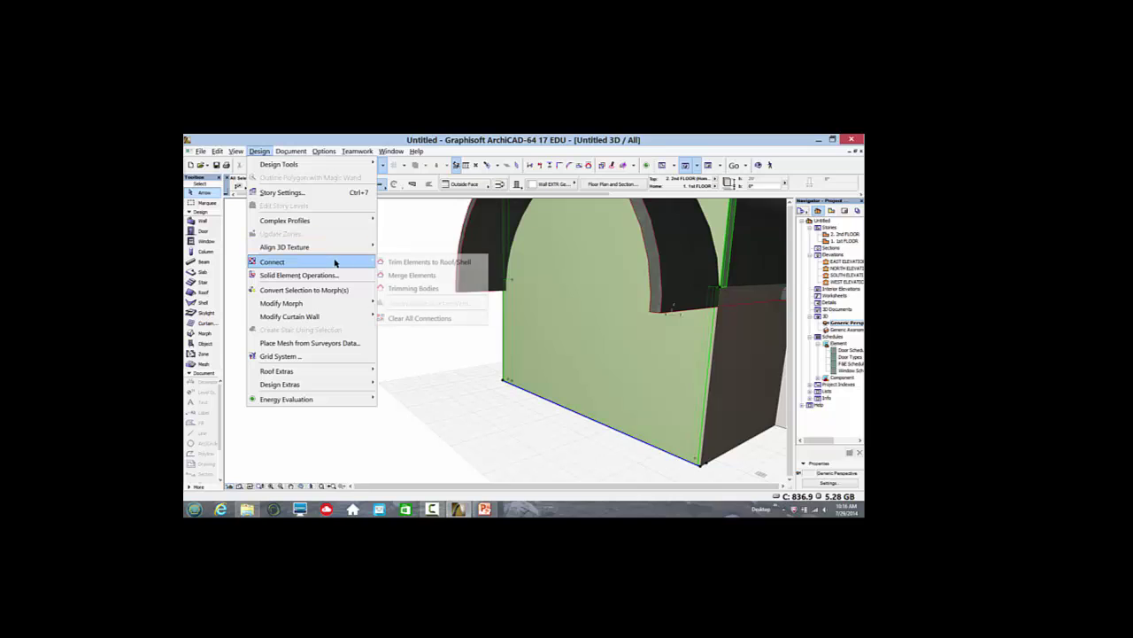
click(416, 262)
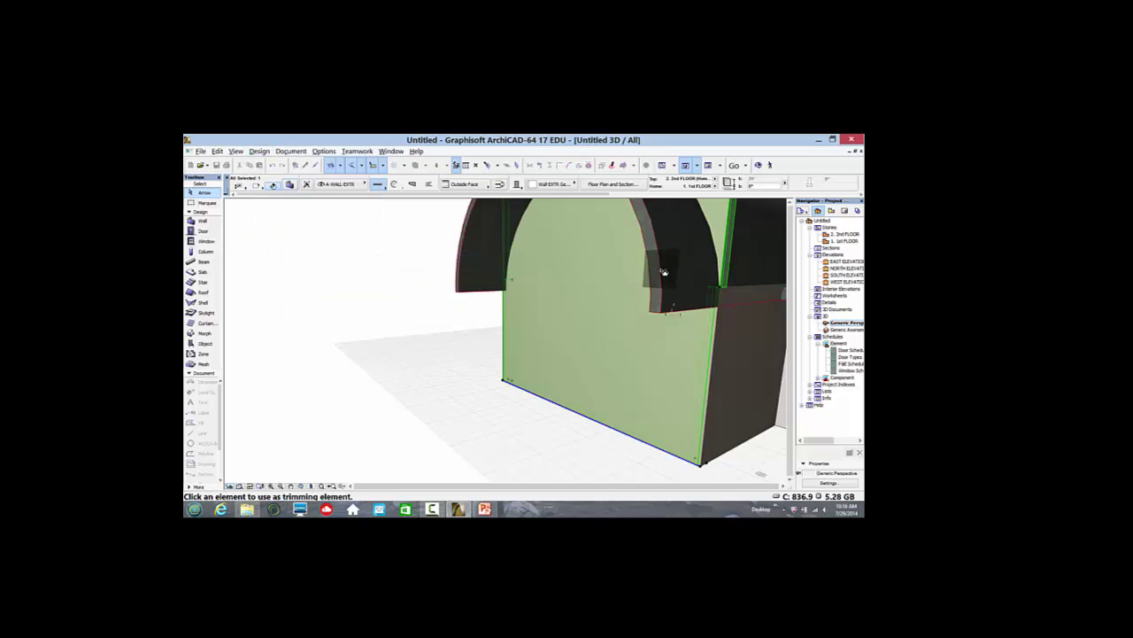
click(586, 294)
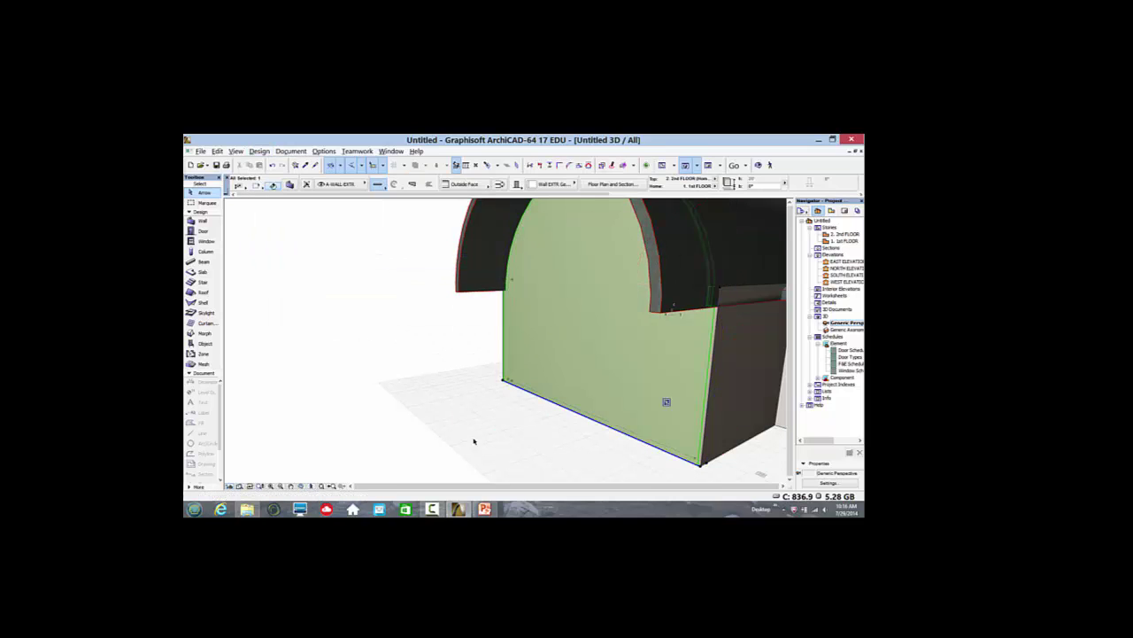
click(422, 453)
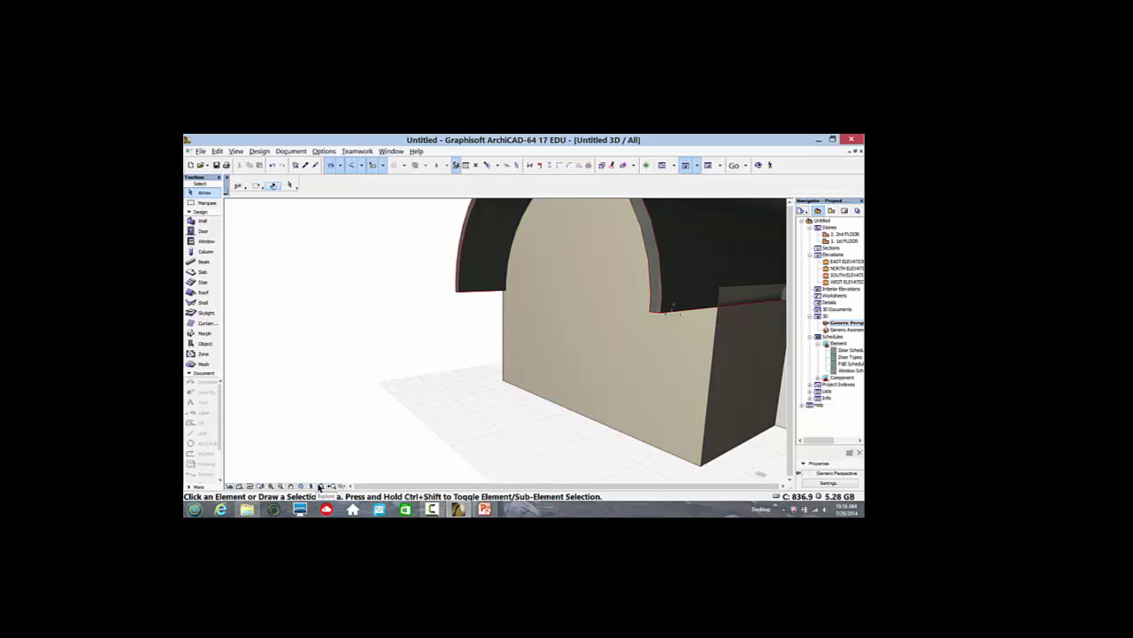
Override the shell roof's outer surface with Glass-Blue/Ice in its model settings
click(321, 487)
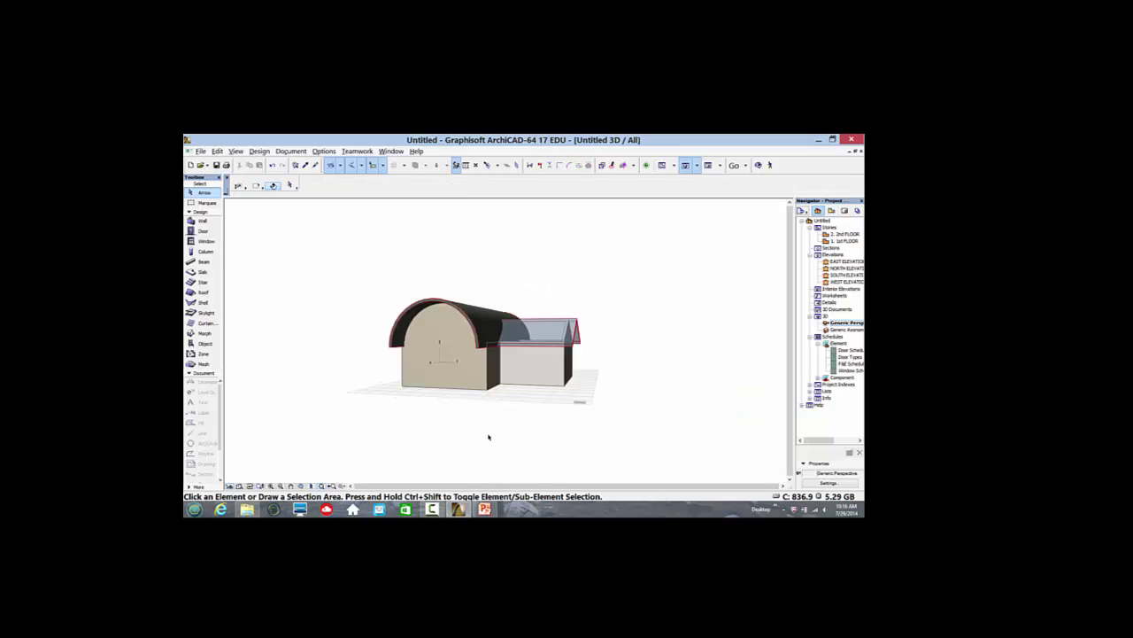
click(300, 487)
drag(634, 378, 367, 408)
drag(681, 402, 348, 400)
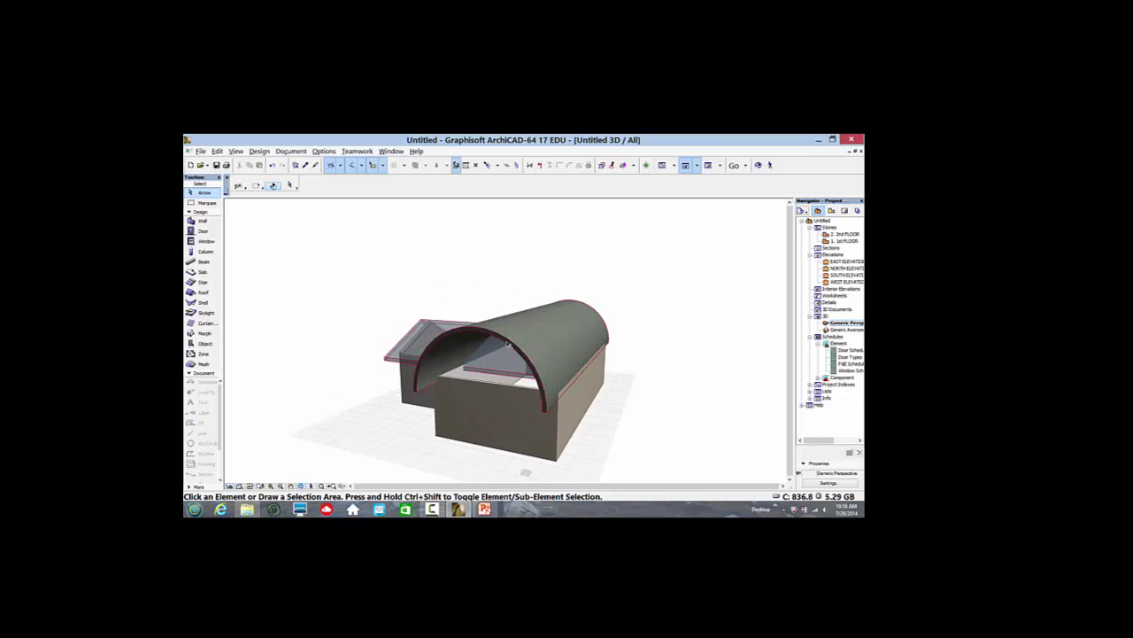
click(509, 343)
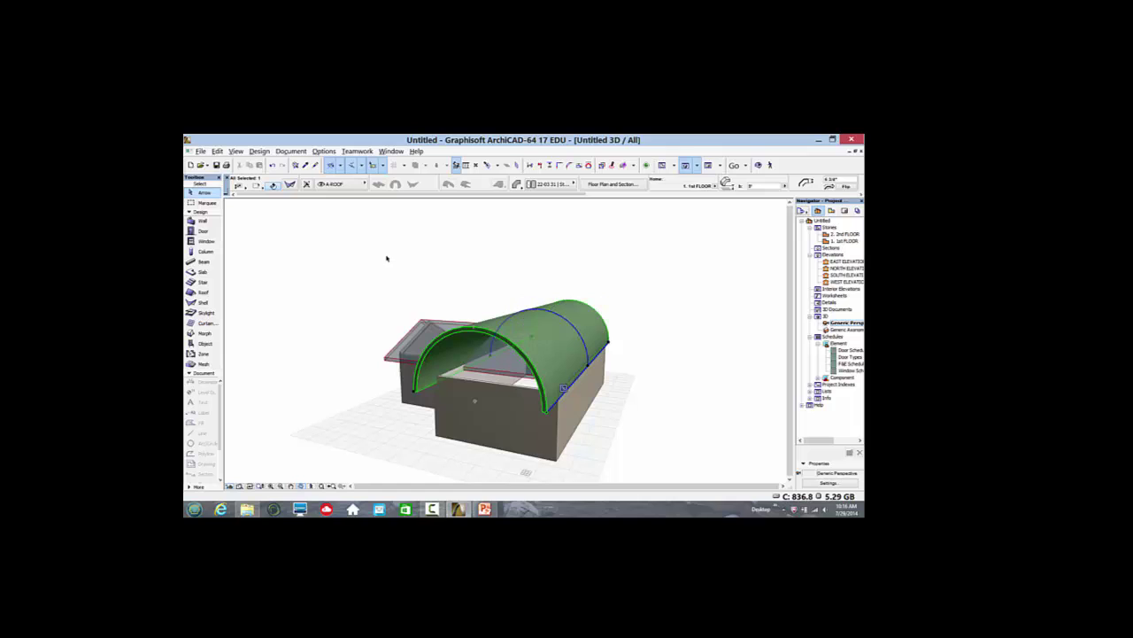
click(291, 185)
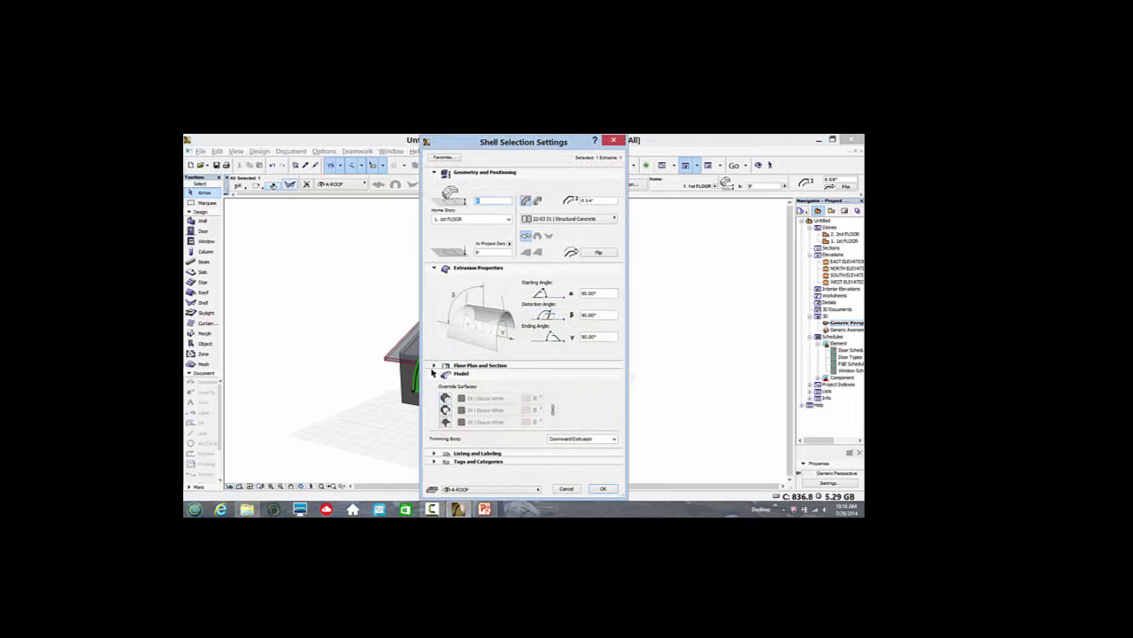
click(435, 374)
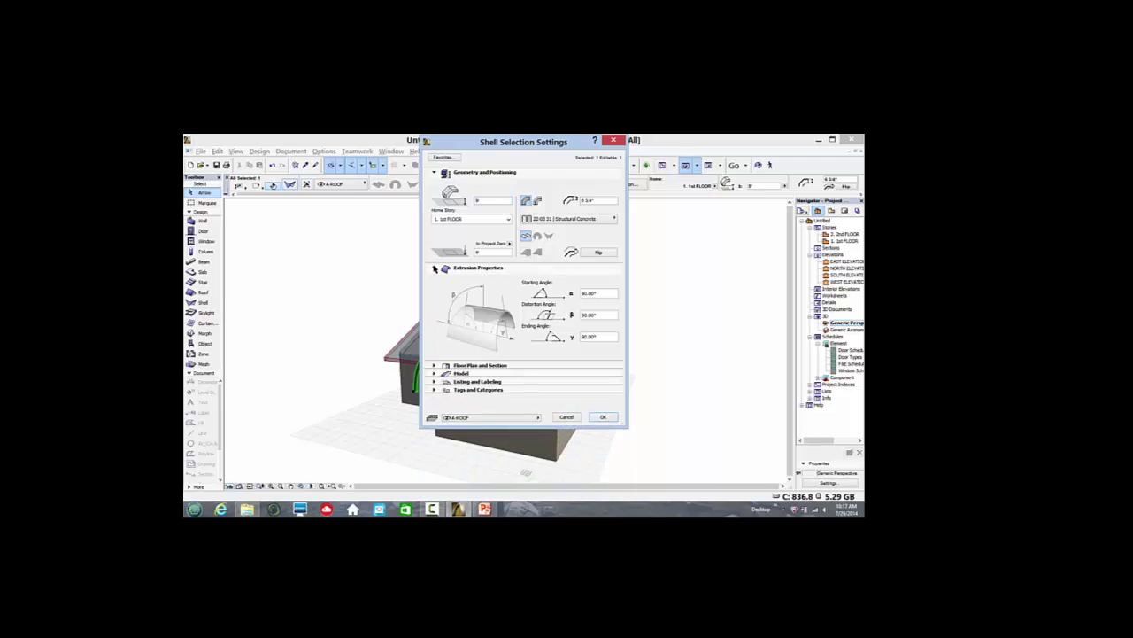
click(435, 268)
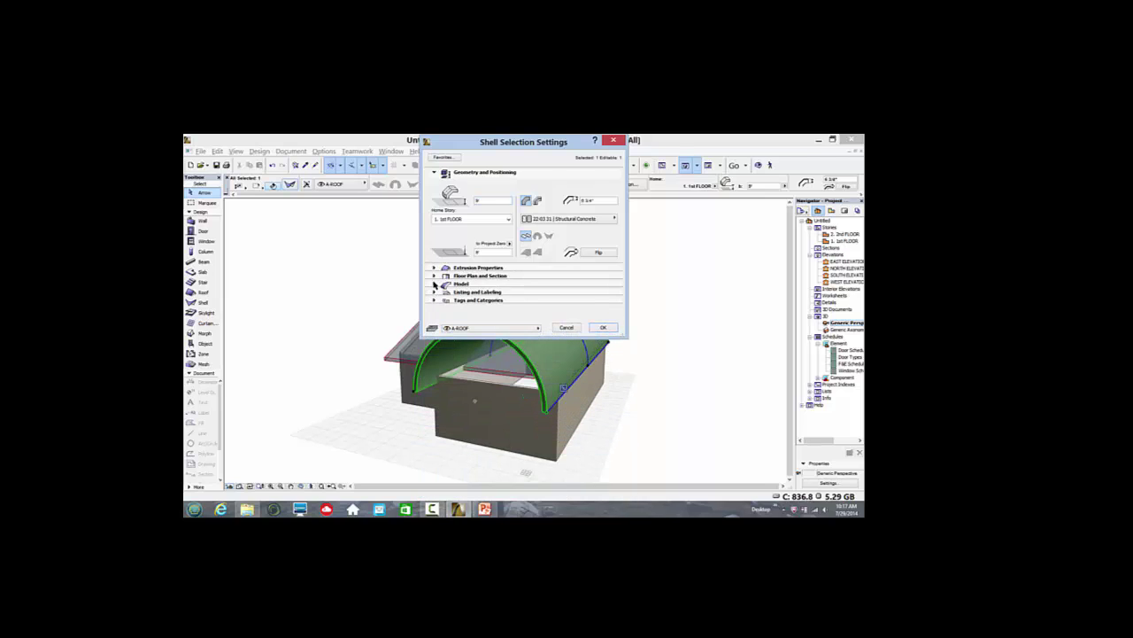
click(435, 283)
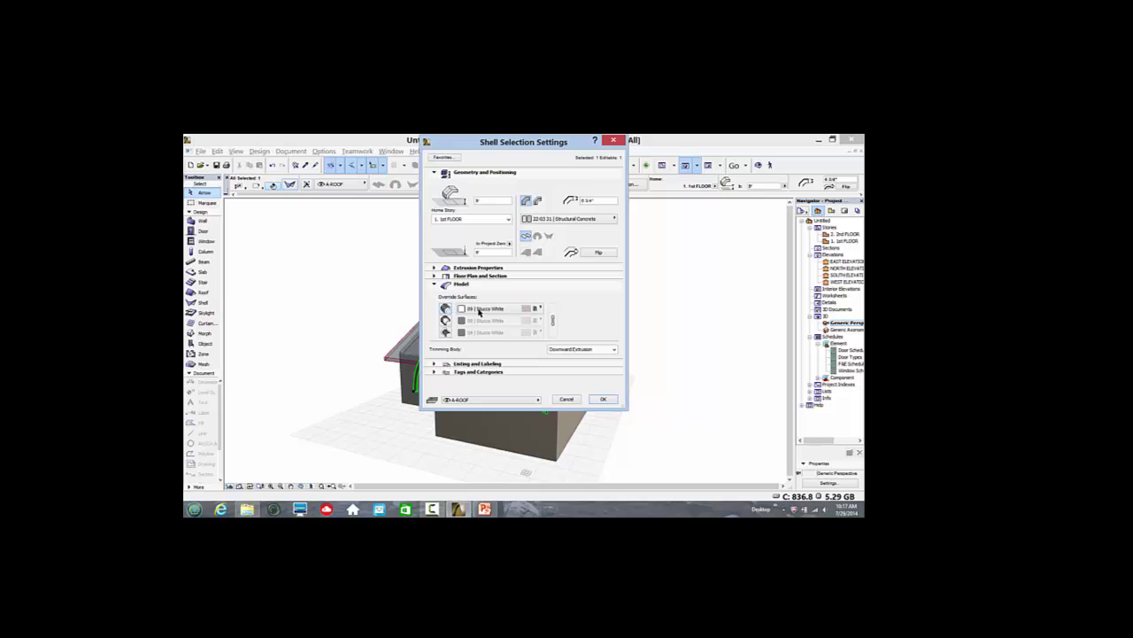
click(540, 308)
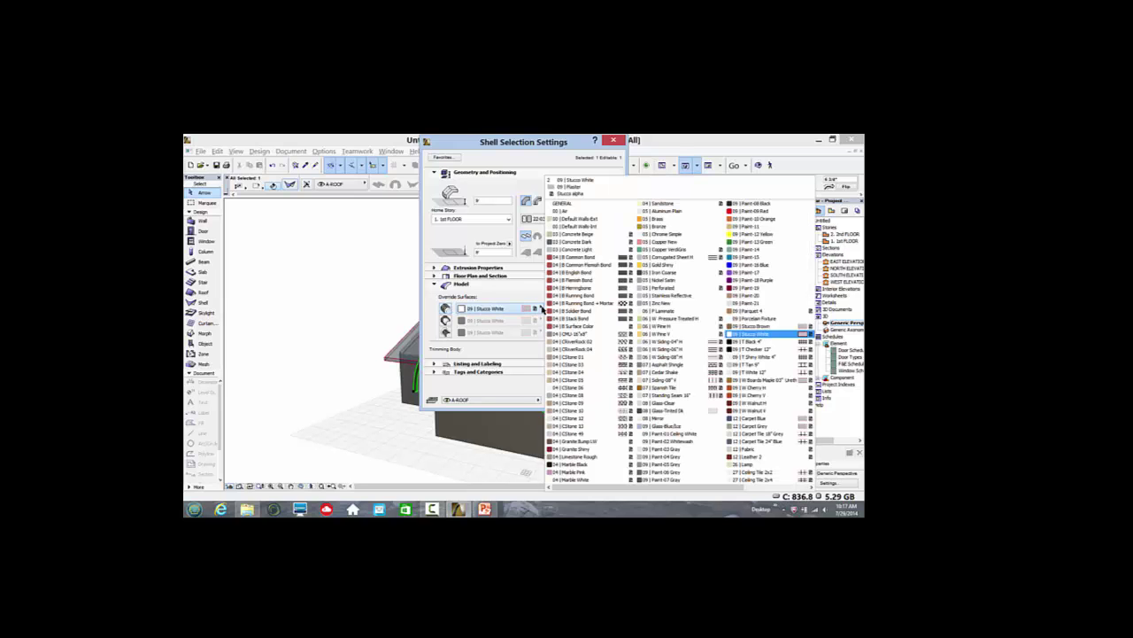
click(657, 427)
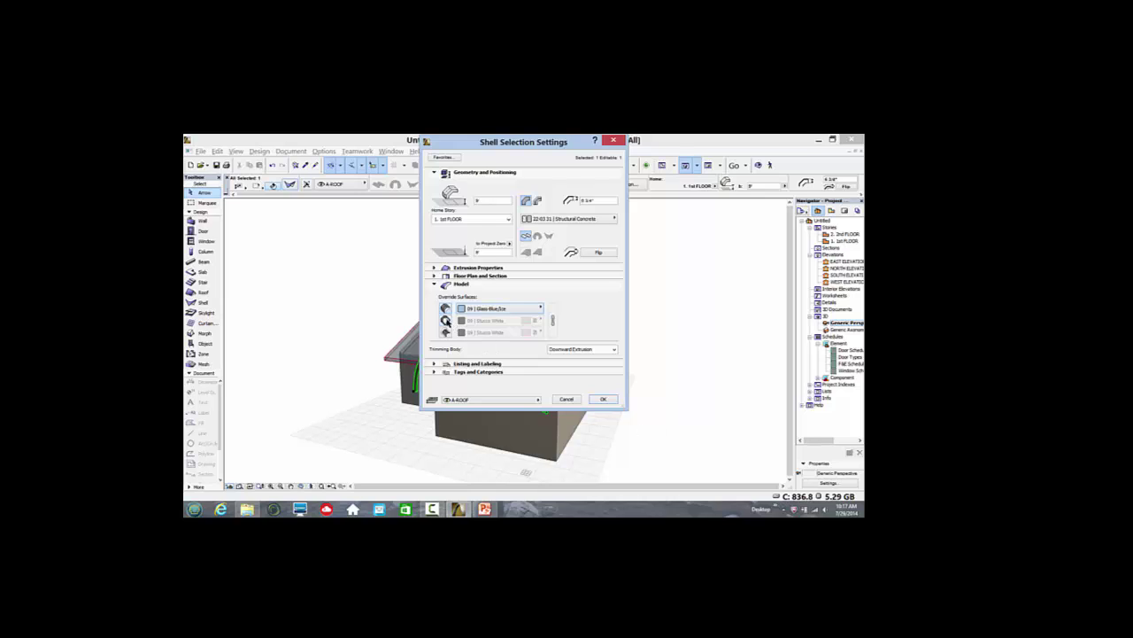
Override the shell's two remaining surfaces too and link all three so they share the Glass-Blue/Ice material
click(446, 321)
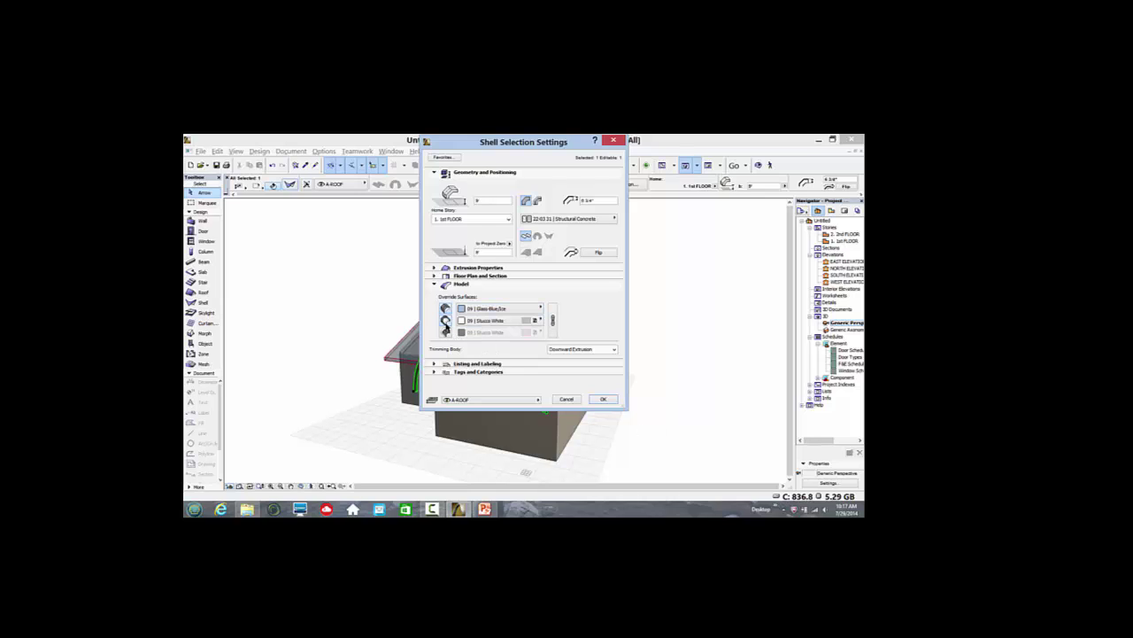
click(446, 332)
click(553, 322)
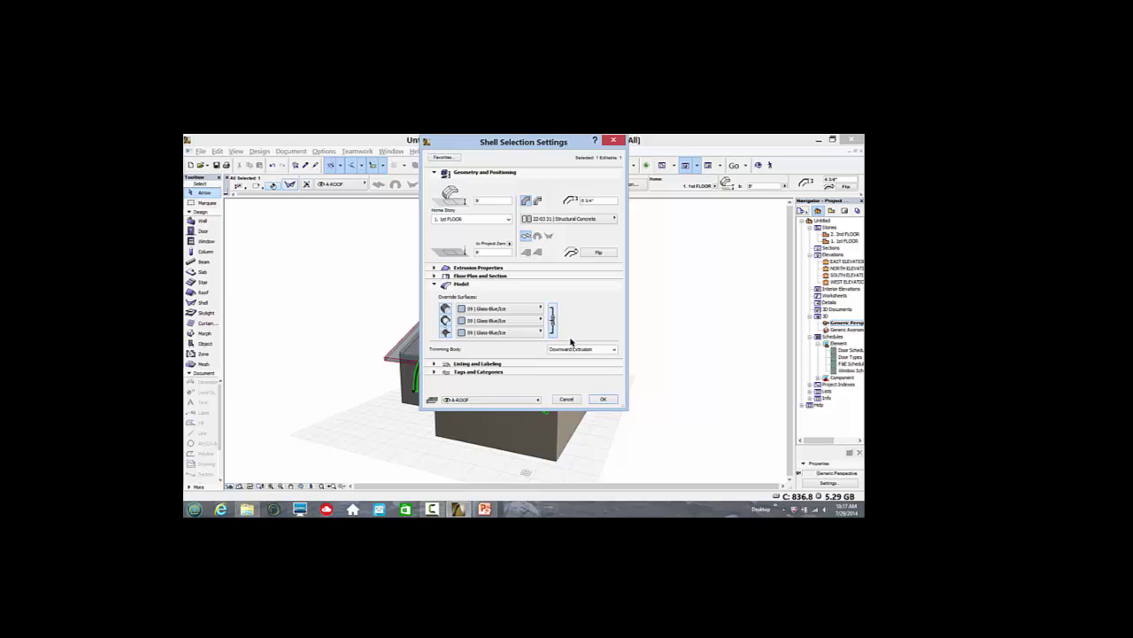
click(603, 399)
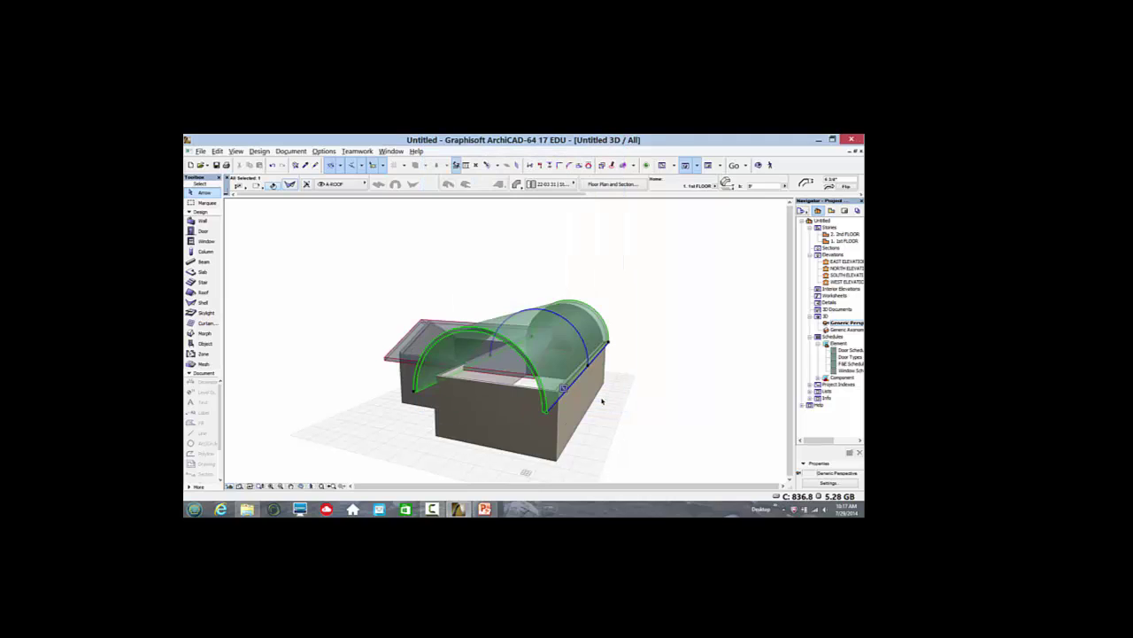
Raise the main block's opposite end wall by setting its top offset from the 2nd floor to 10'
click(496, 414)
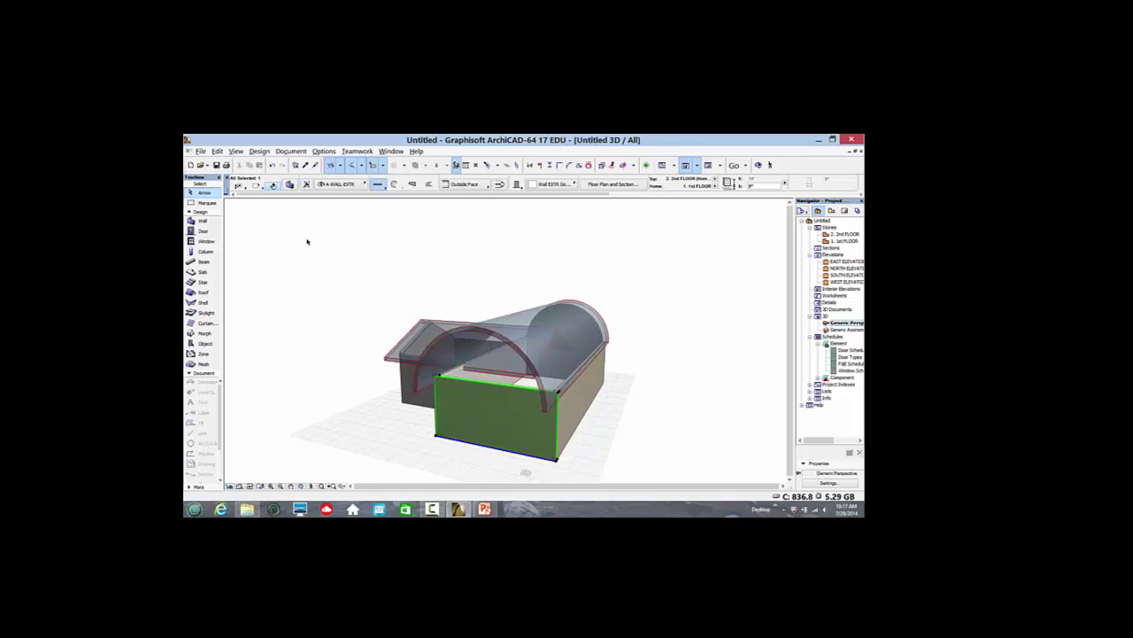
click(289, 185)
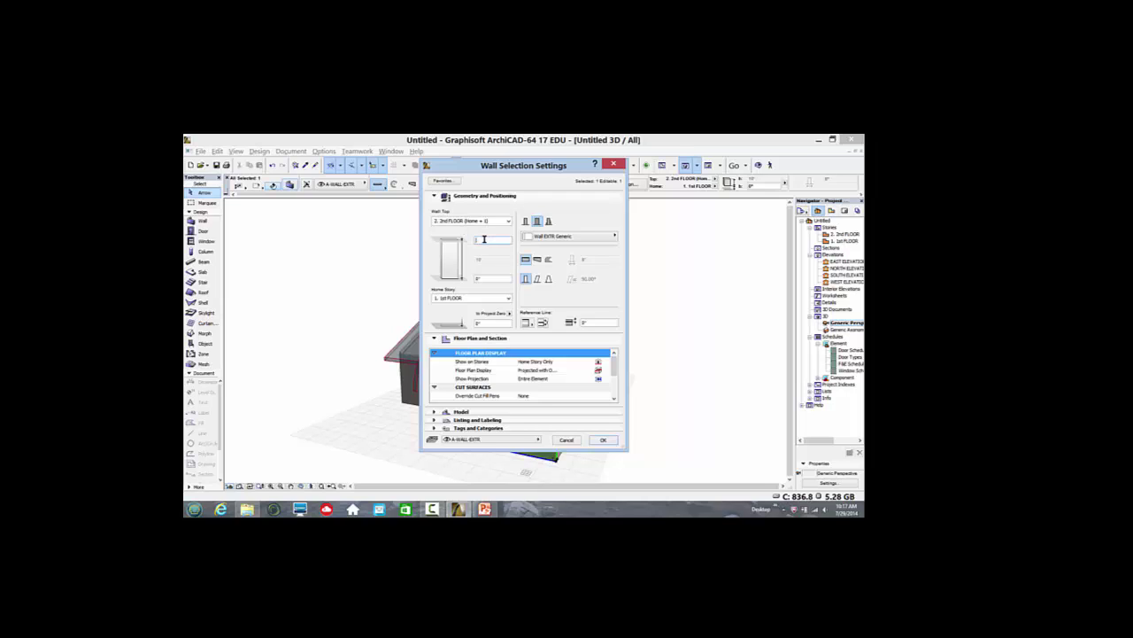
click(603, 440)
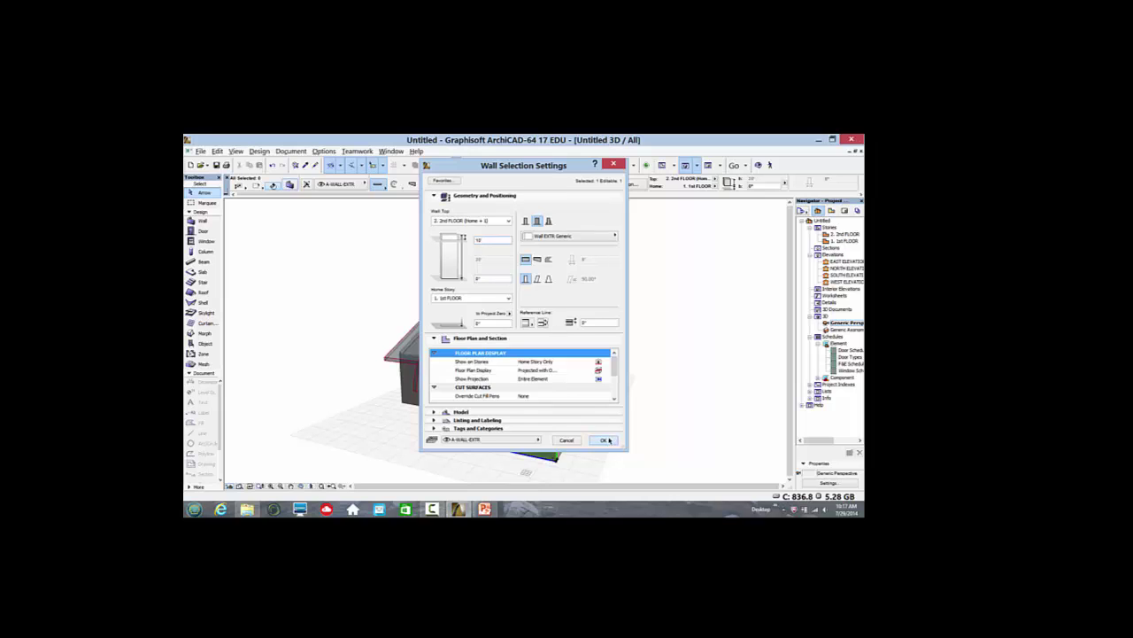
Trim the opposite end wall to the glass shell roof, keeping the wall portion under the shell
click(263, 153)
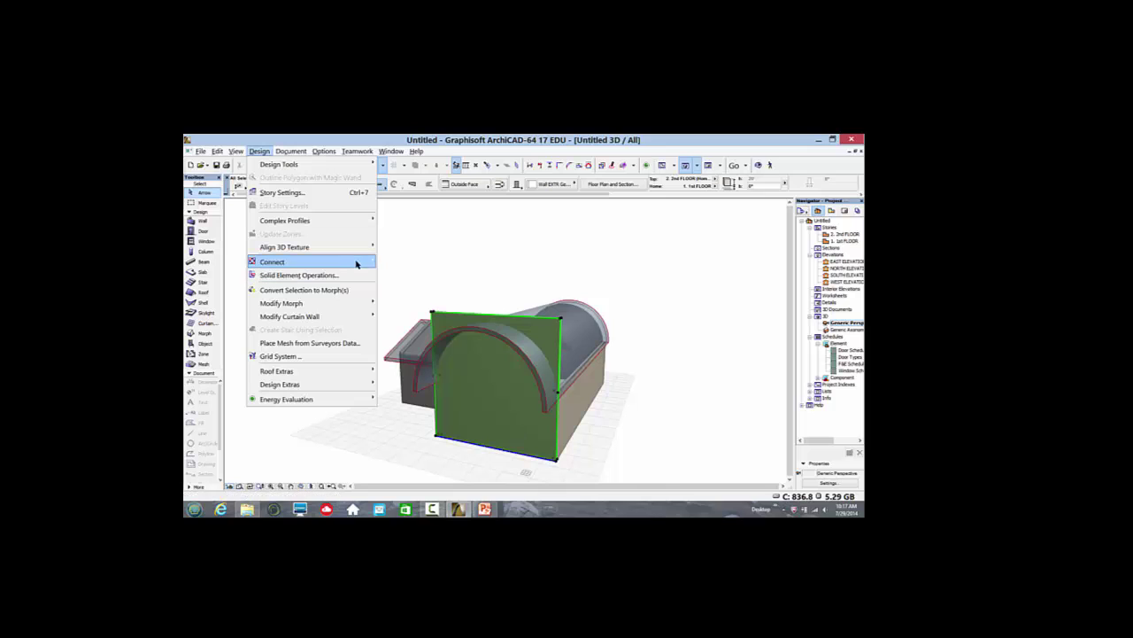
mouse_move(365, 262)
click(443, 262)
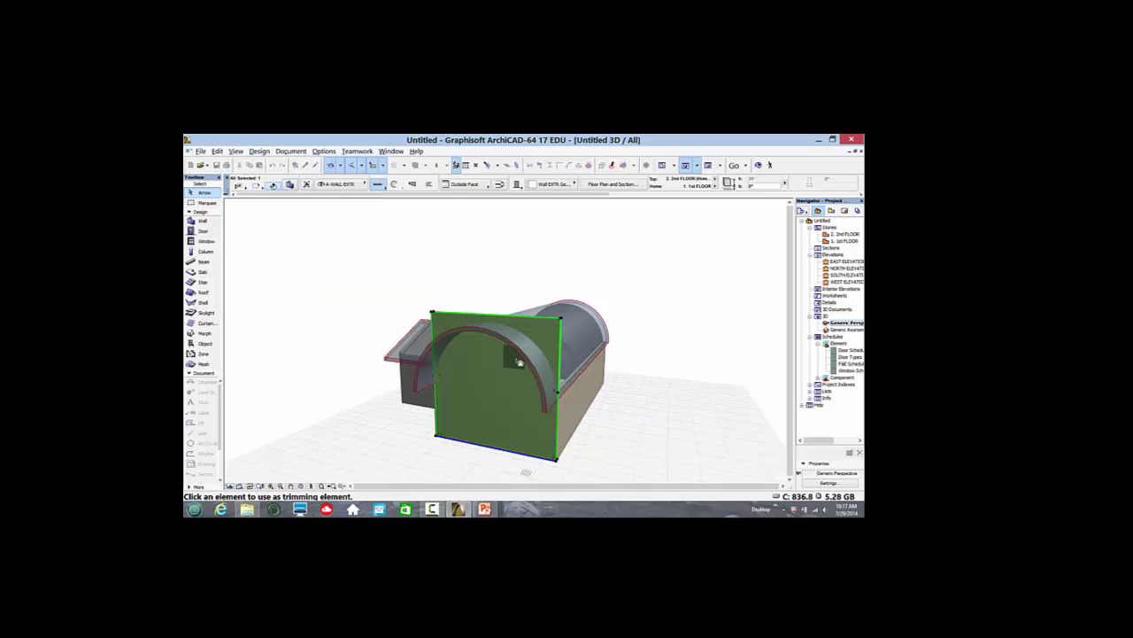
click(525, 354)
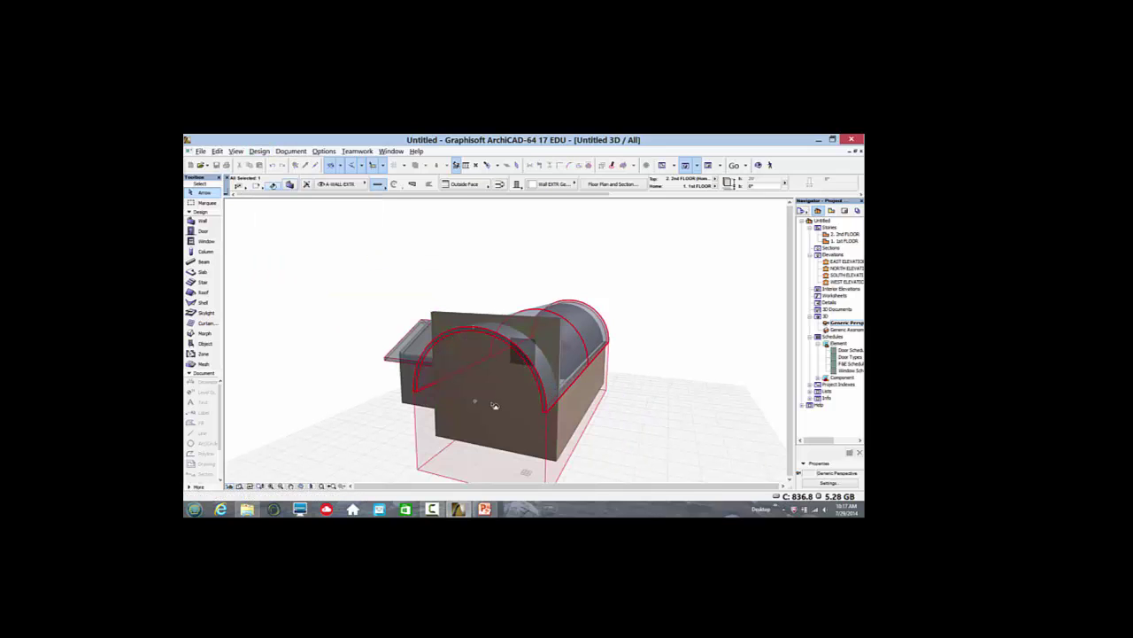
click(494, 406)
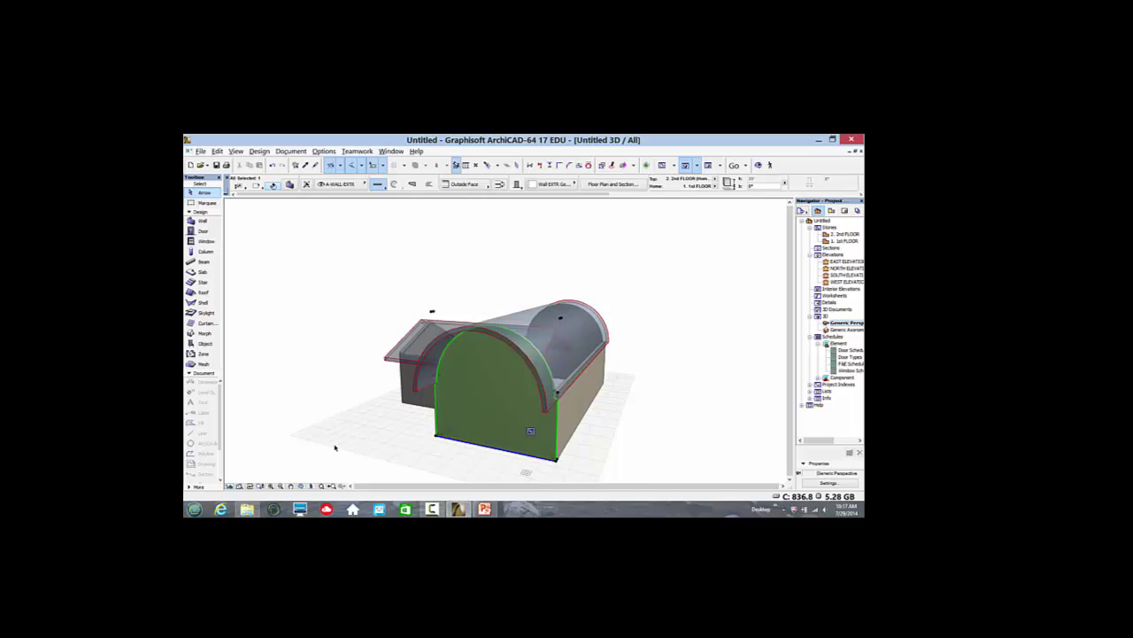
Trim the annex roof to the glass shell roof, keeping the roof portion over the annex outside the shell
click(301, 489)
drag(385, 455, 490, 390)
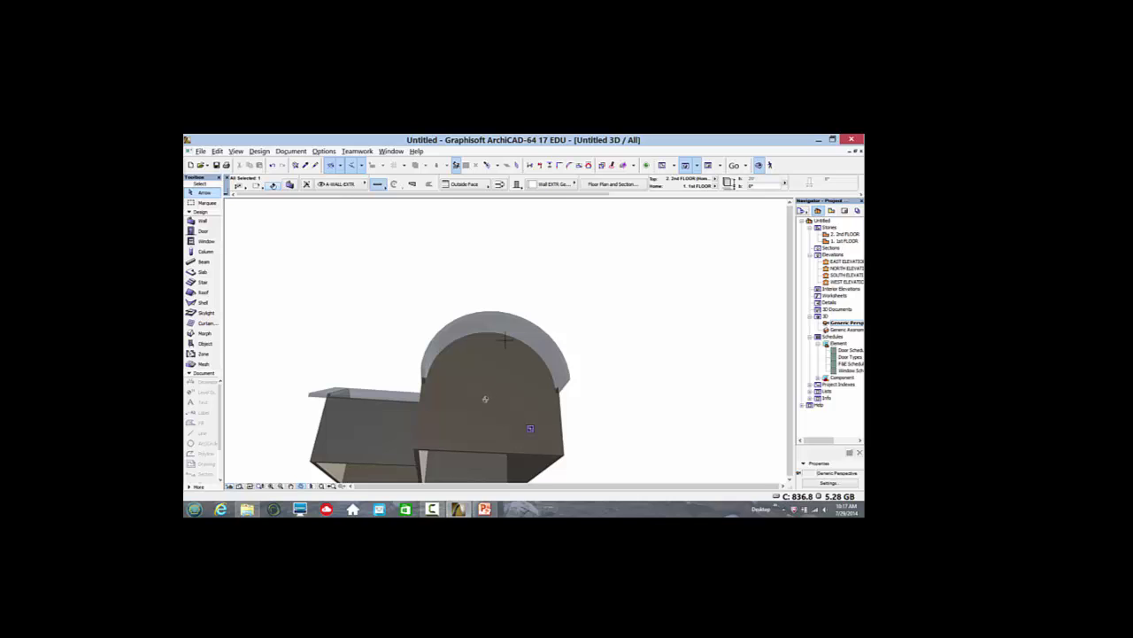
drag(488, 397, 487, 356)
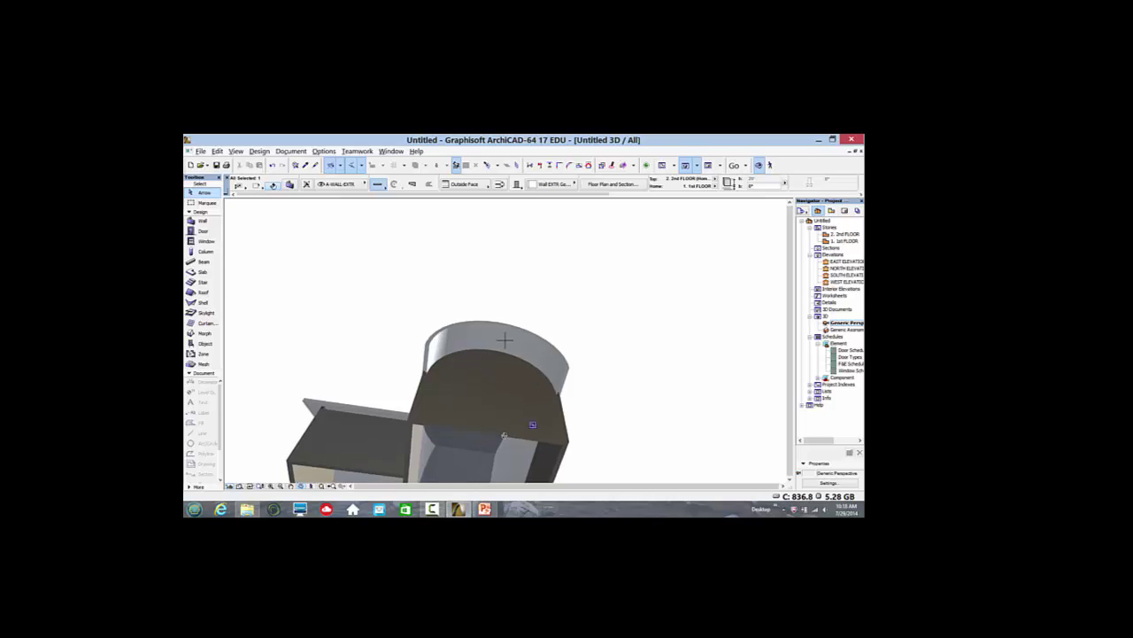
mouse_move(485, 394)
mouse_down()
mouse_move(455, 376)
mouse_move(477, 414)
mouse_up()
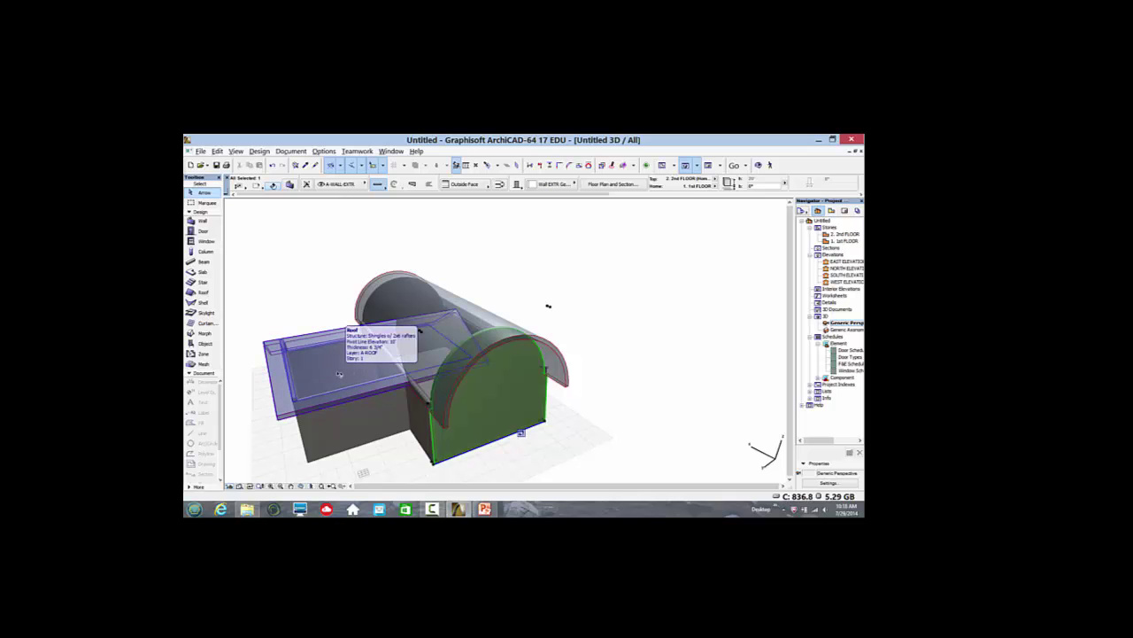
click(339, 373)
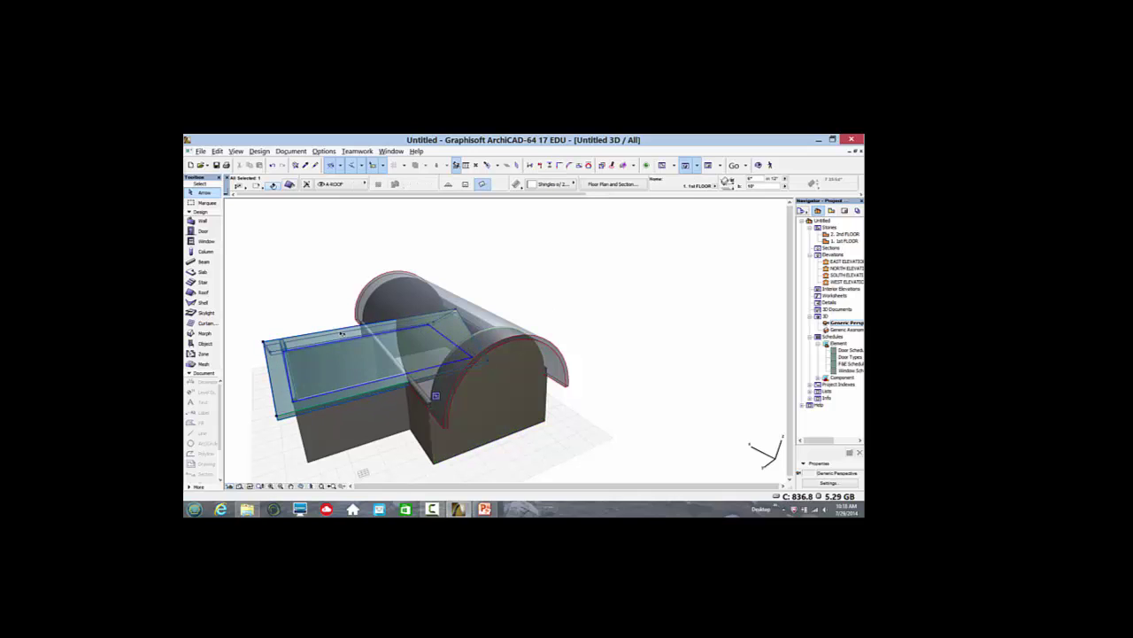
click(259, 151)
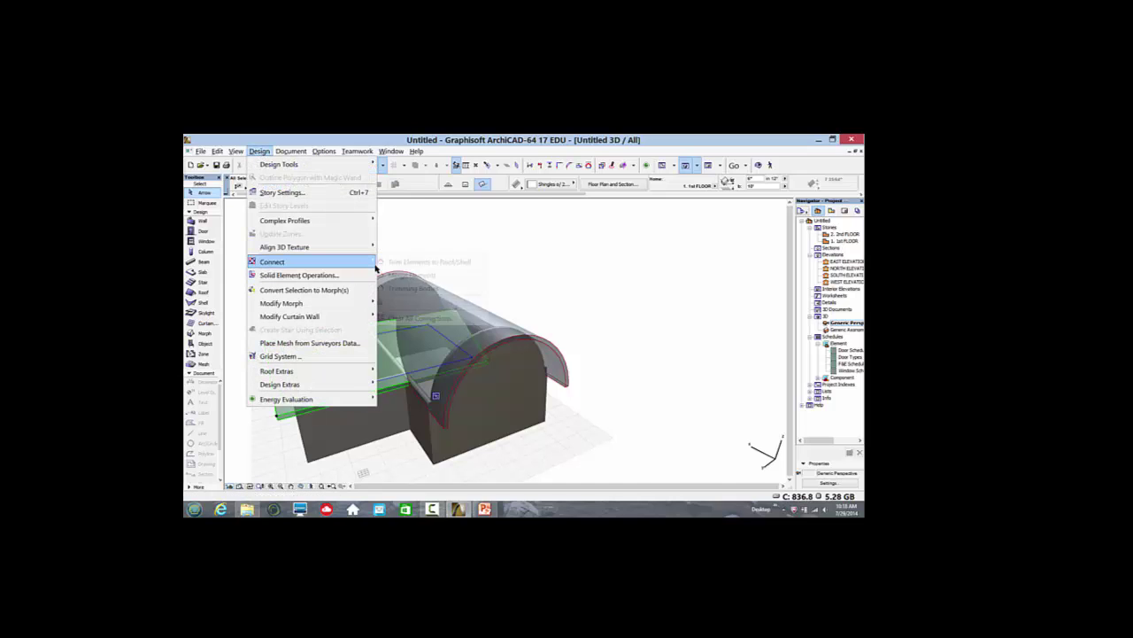
mouse_move(367, 261)
click(408, 262)
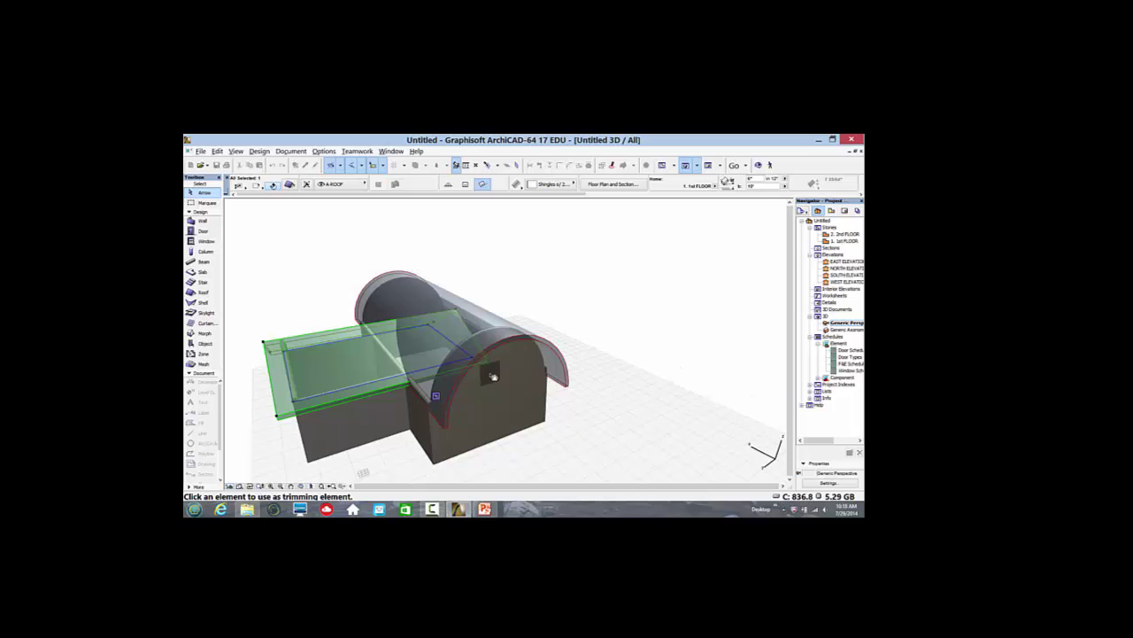
click(458, 391)
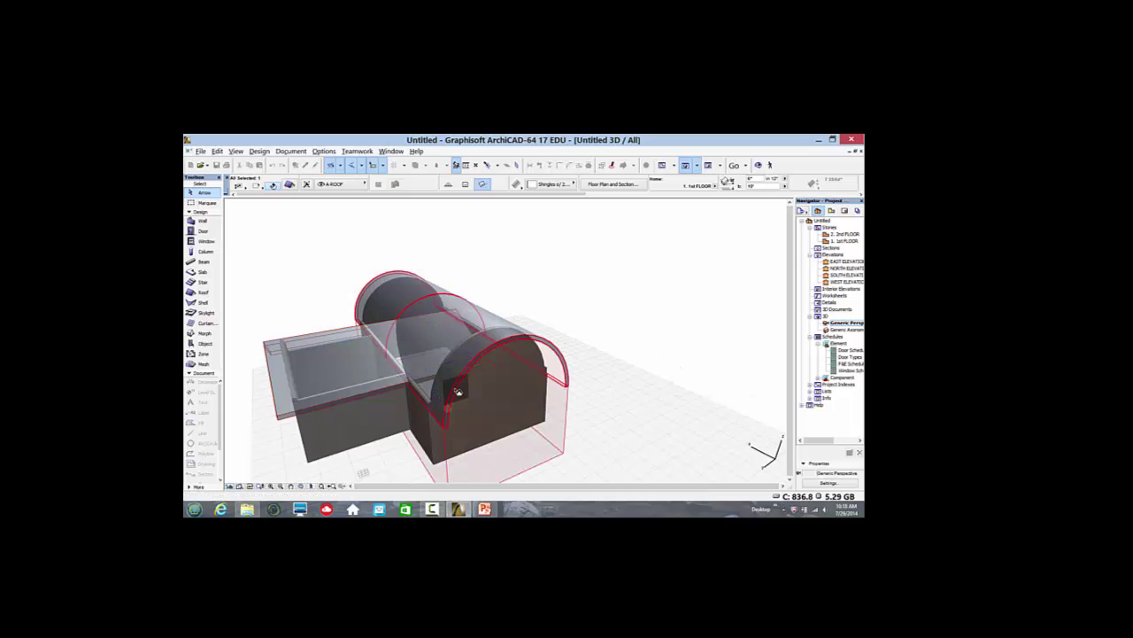
click(335, 343)
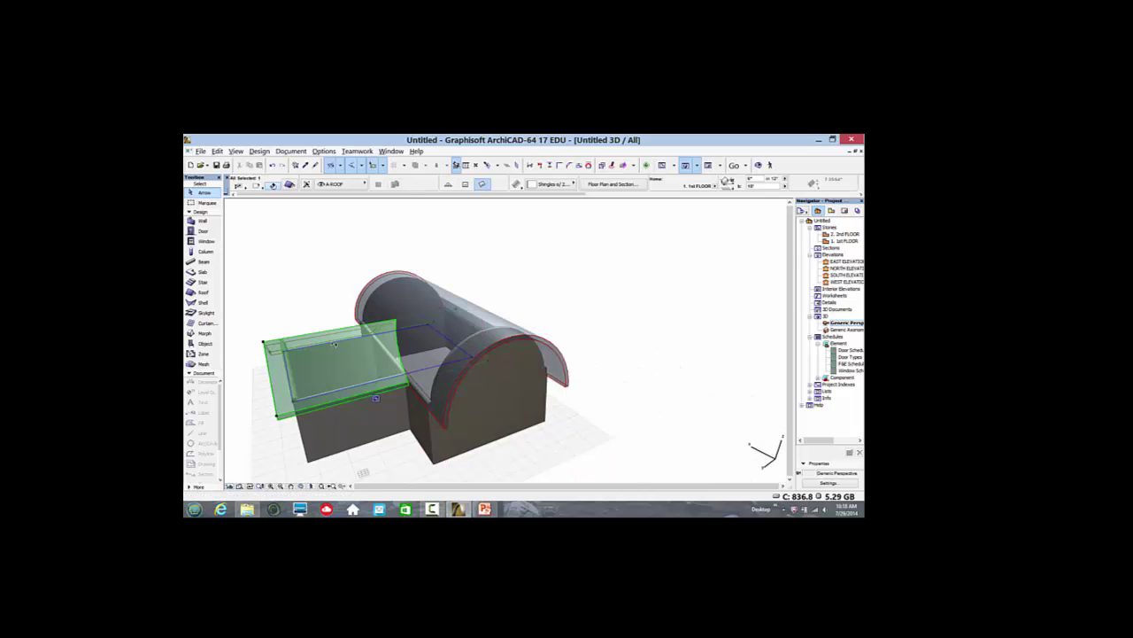
key(Escape)
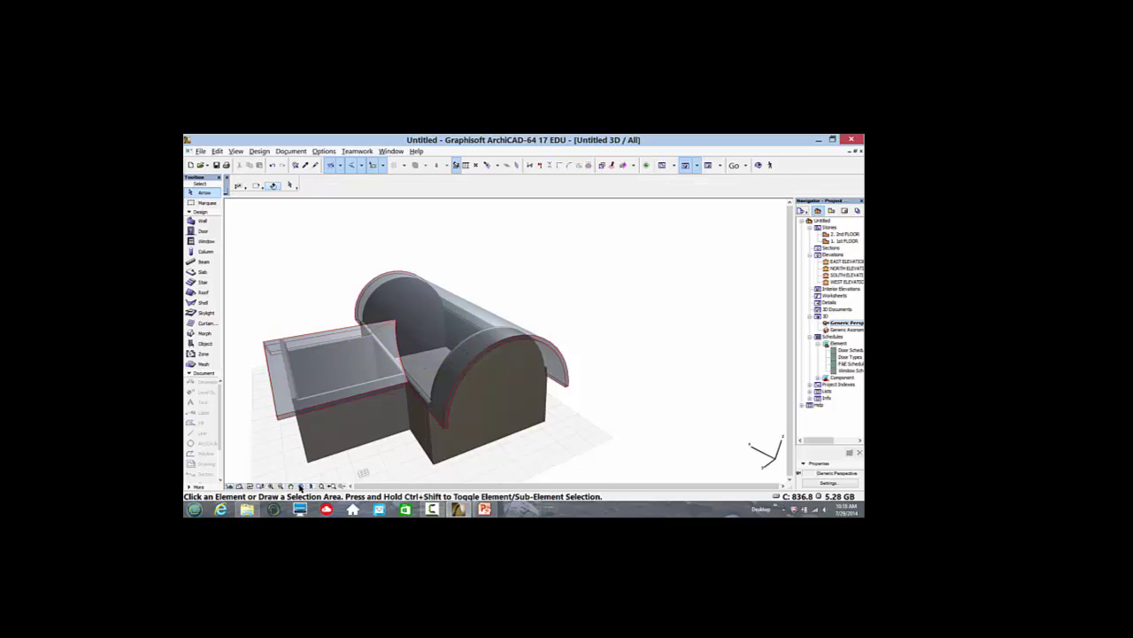
Examine the building from below and from several sides, checking where the annex roof and end walls meet the shell
click(301, 487)
drag(367, 466, 373, 322)
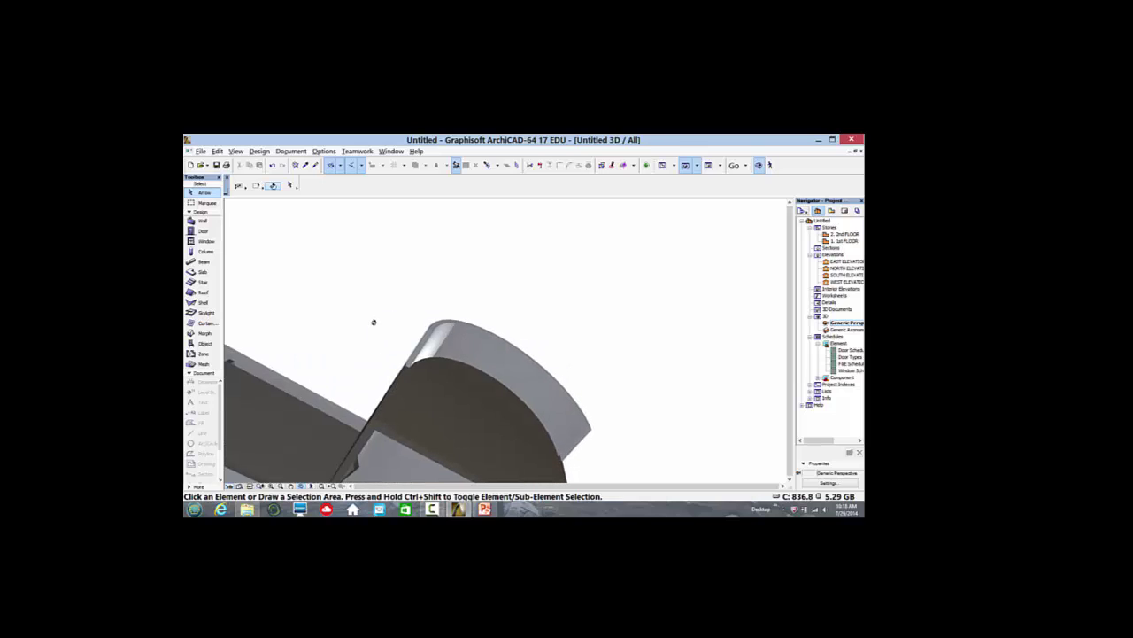
click(324, 485)
drag(369, 372, 449, 403)
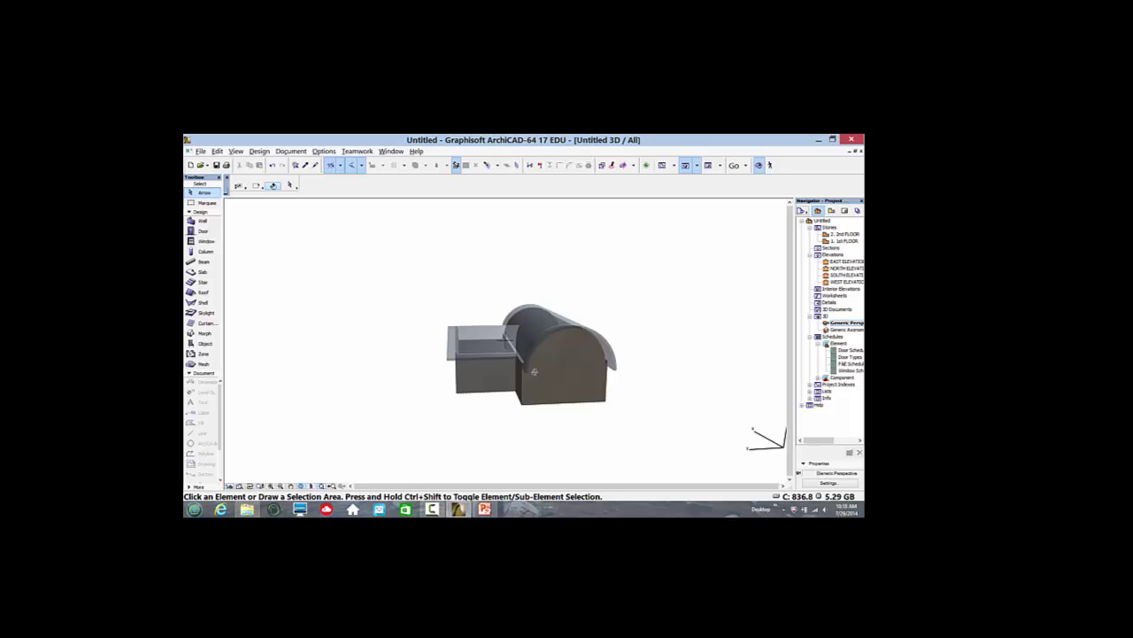
drag(761, 438, 596, 382)
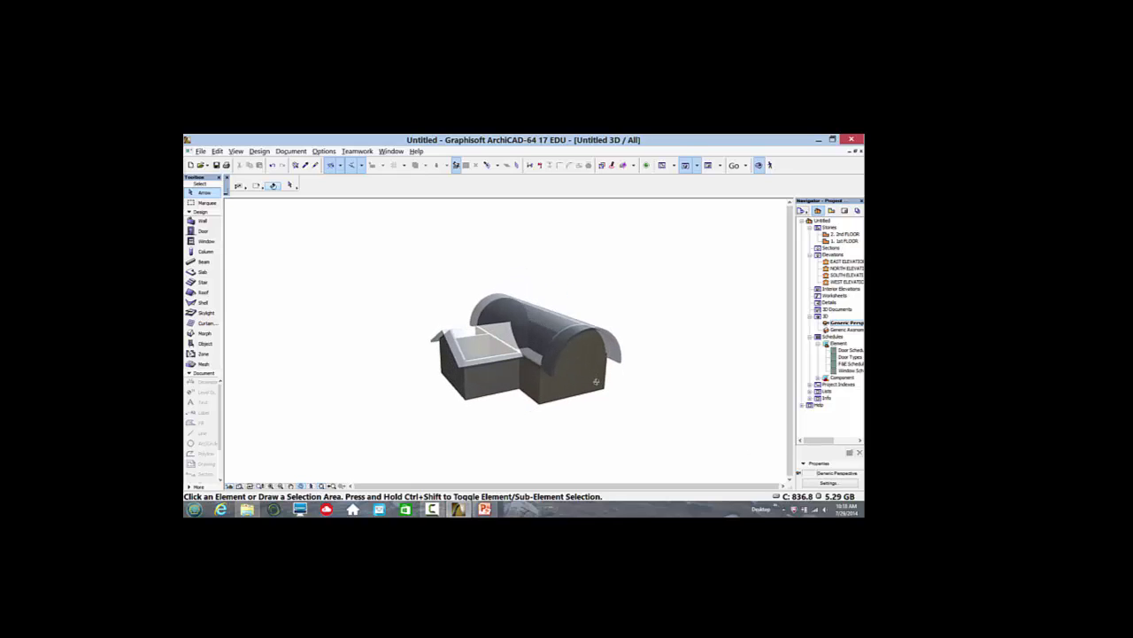
drag(482, 337, 595, 390)
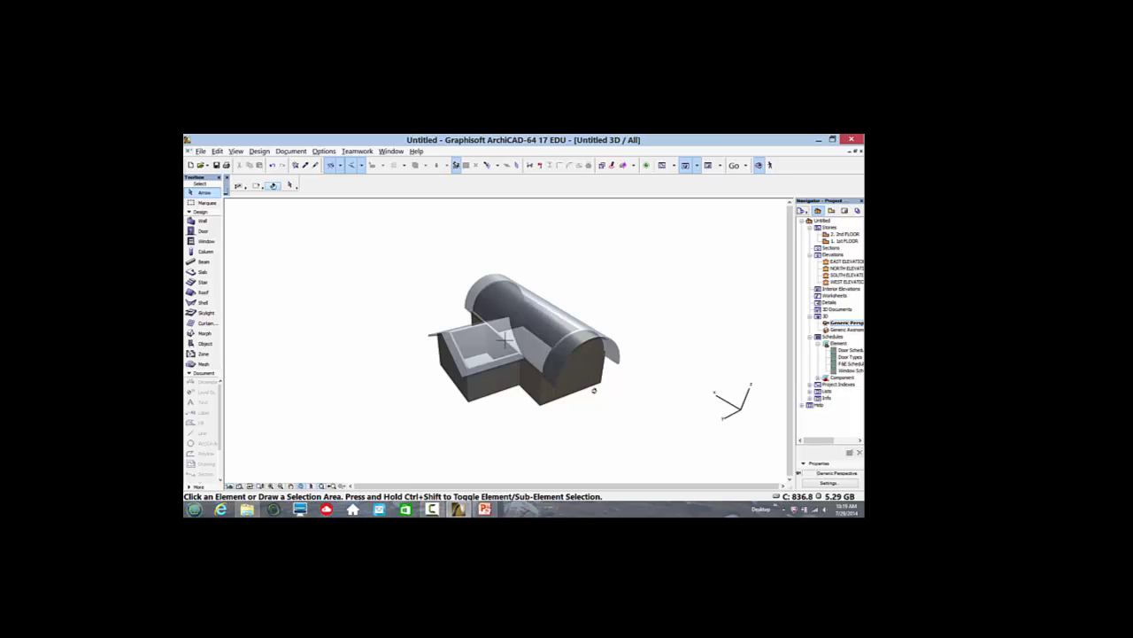